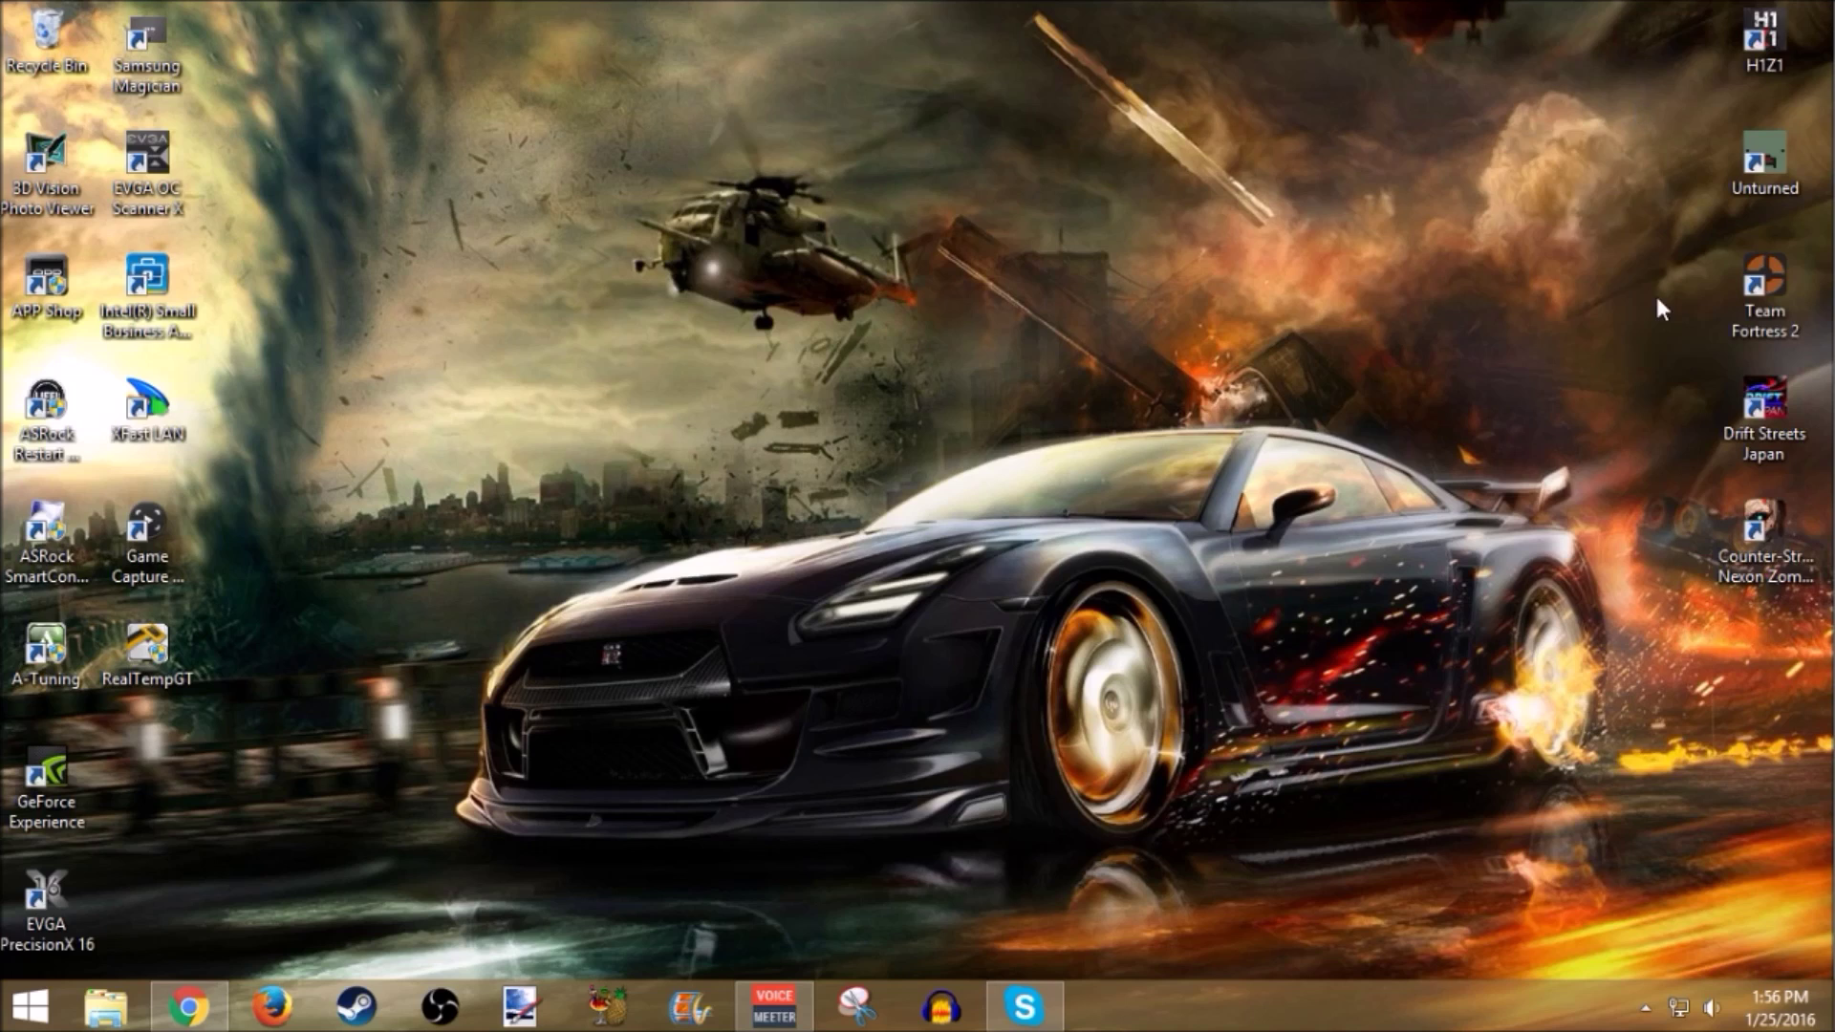
Restore Chrome to the Voicemeeter download page and look it over, briefly checking the mixer.
{"action": "left_click", "coordinate": [188, 1006]}
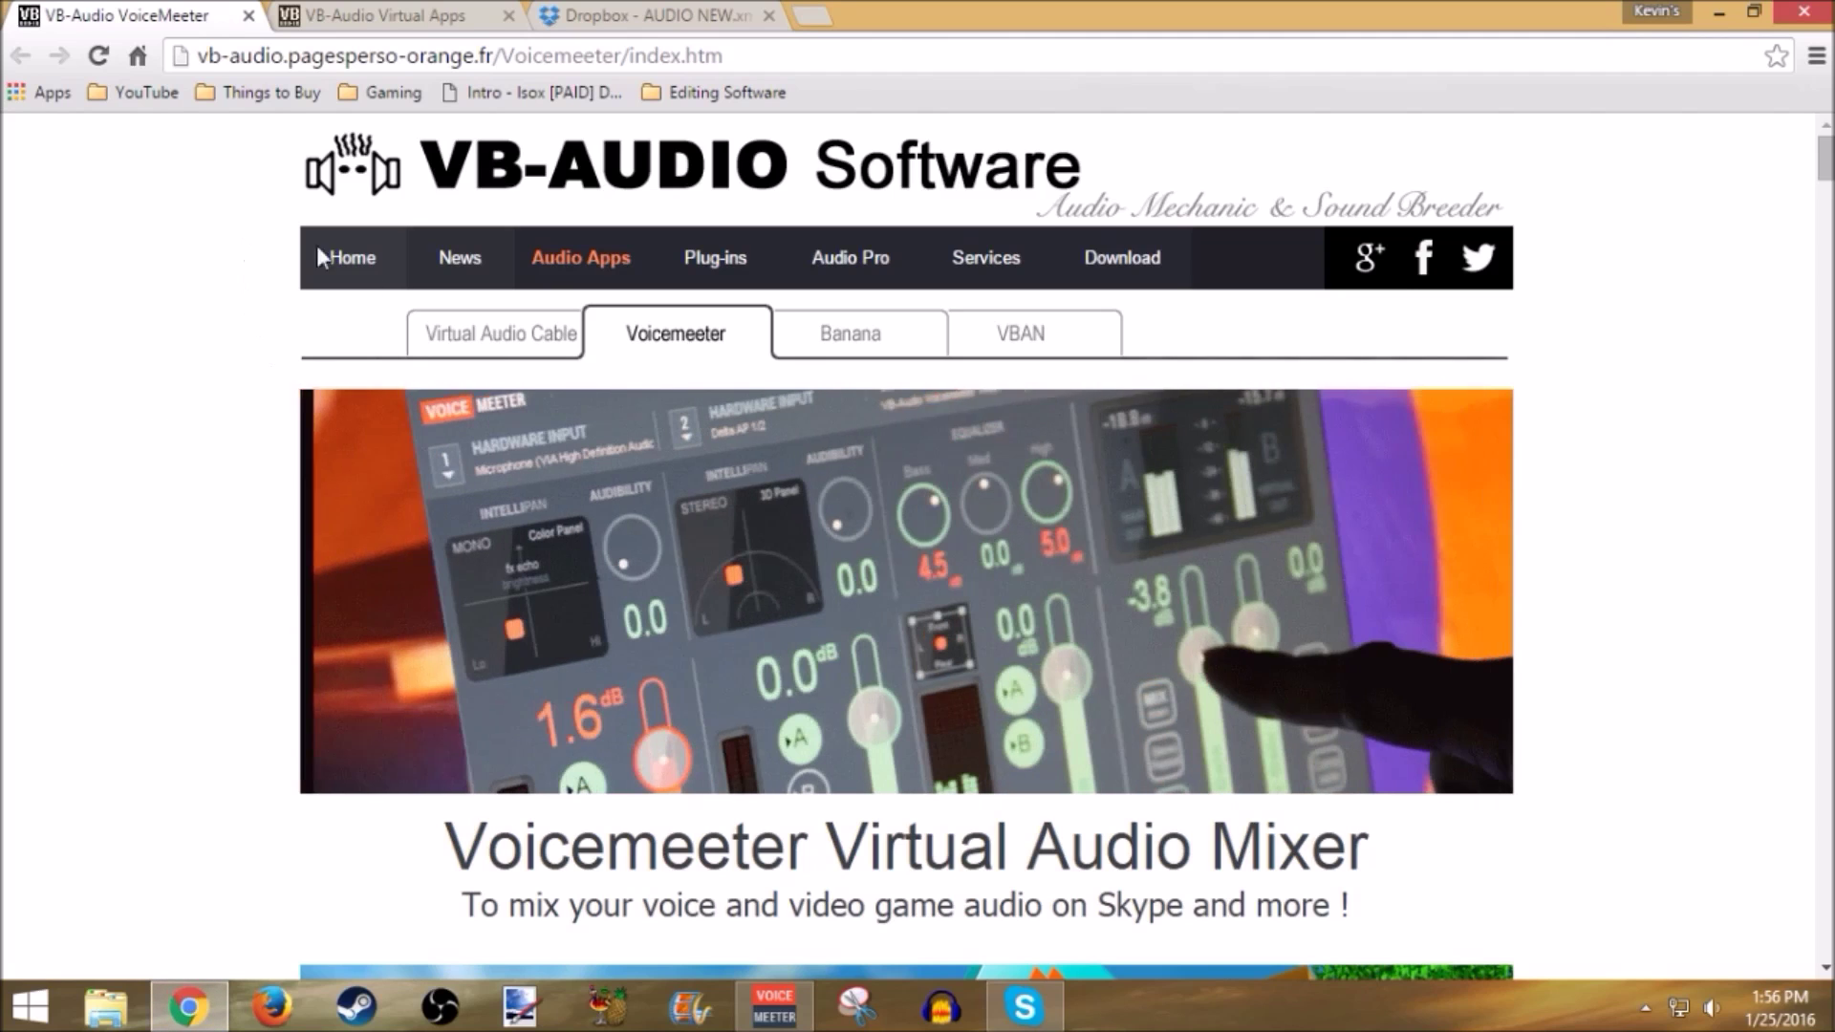
{"action": "scroll", "coordinate": [732, 459], "scroll_direction": "down", "scroll_amount": 5}
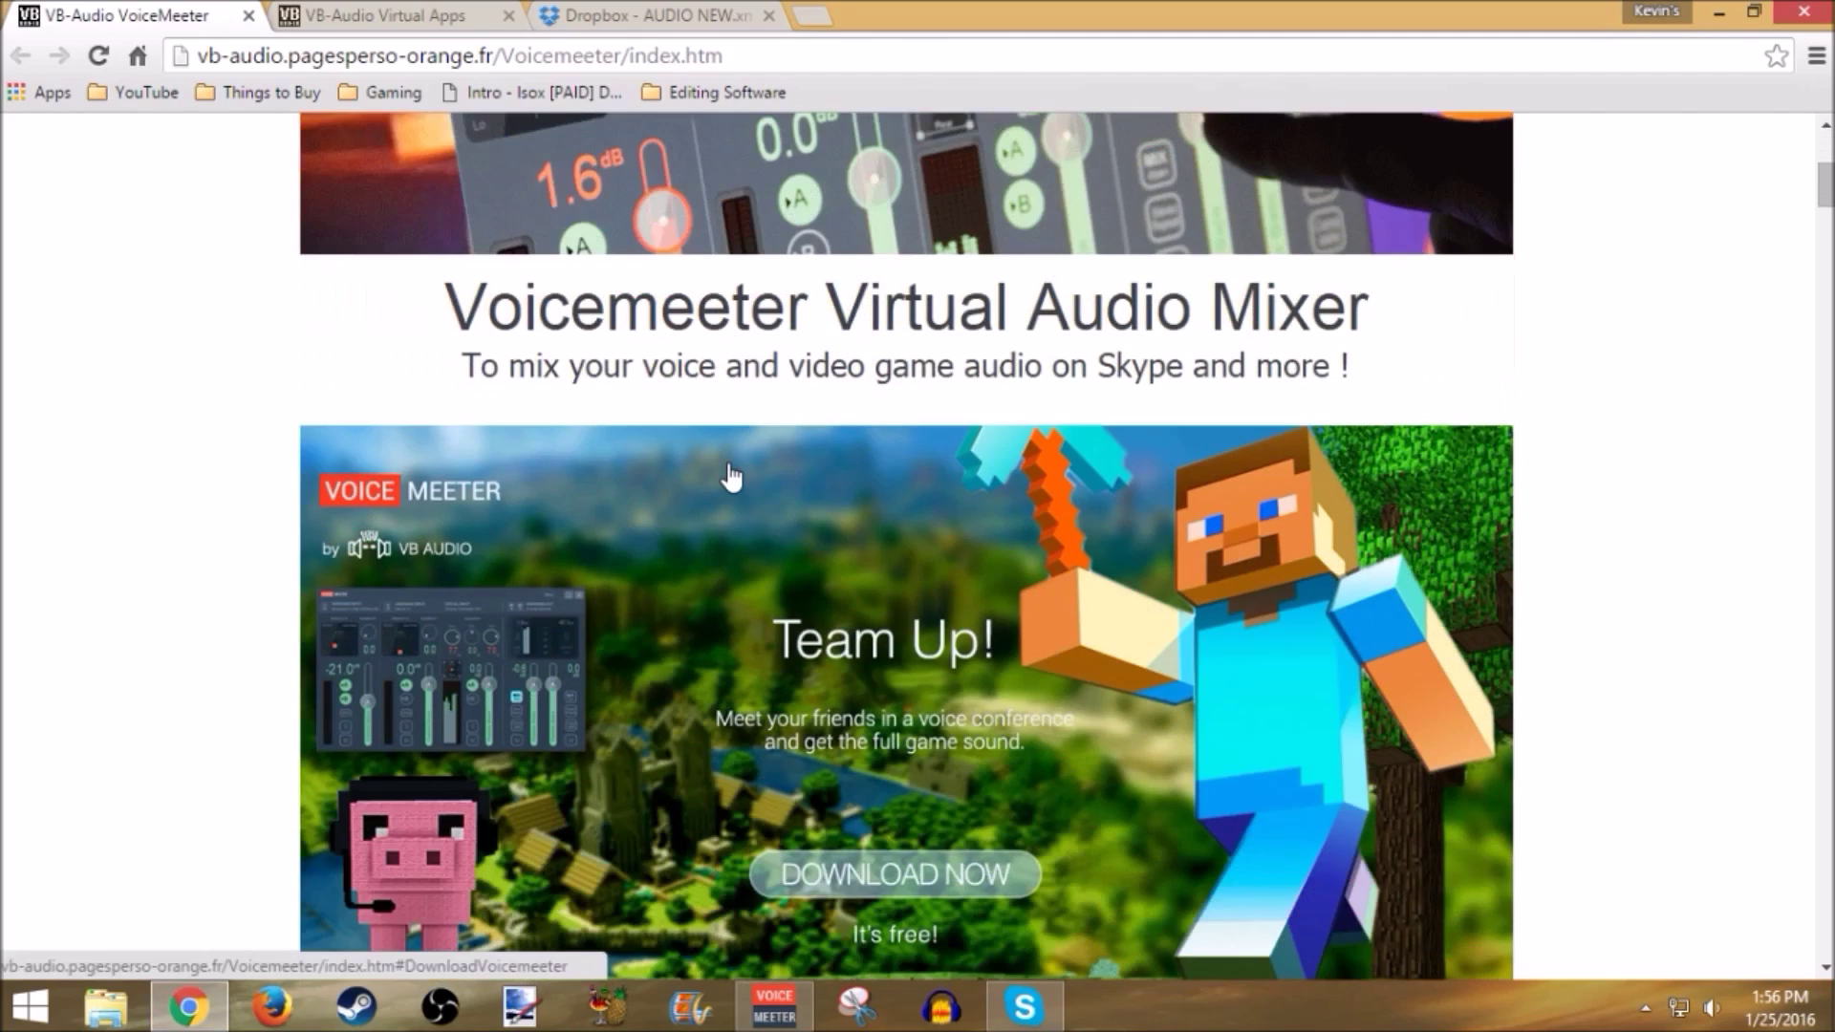
{"action": "scroll", "coordinate": [730, 475], "scroll_direction": "up", "scroll_amount": 2}
{"action": "scroll", "coordinate": [726, 459], "scroll_direction": "up", "scroll_amount": 2}
{"action": "scroll", "coordinate": [765, 478], "scroll_direction": "down", "scroll_amount": 7}
{"action": "scroll", "coordinate": [798, 499], "scroll_direction": "up", "scroll_amount": 3}
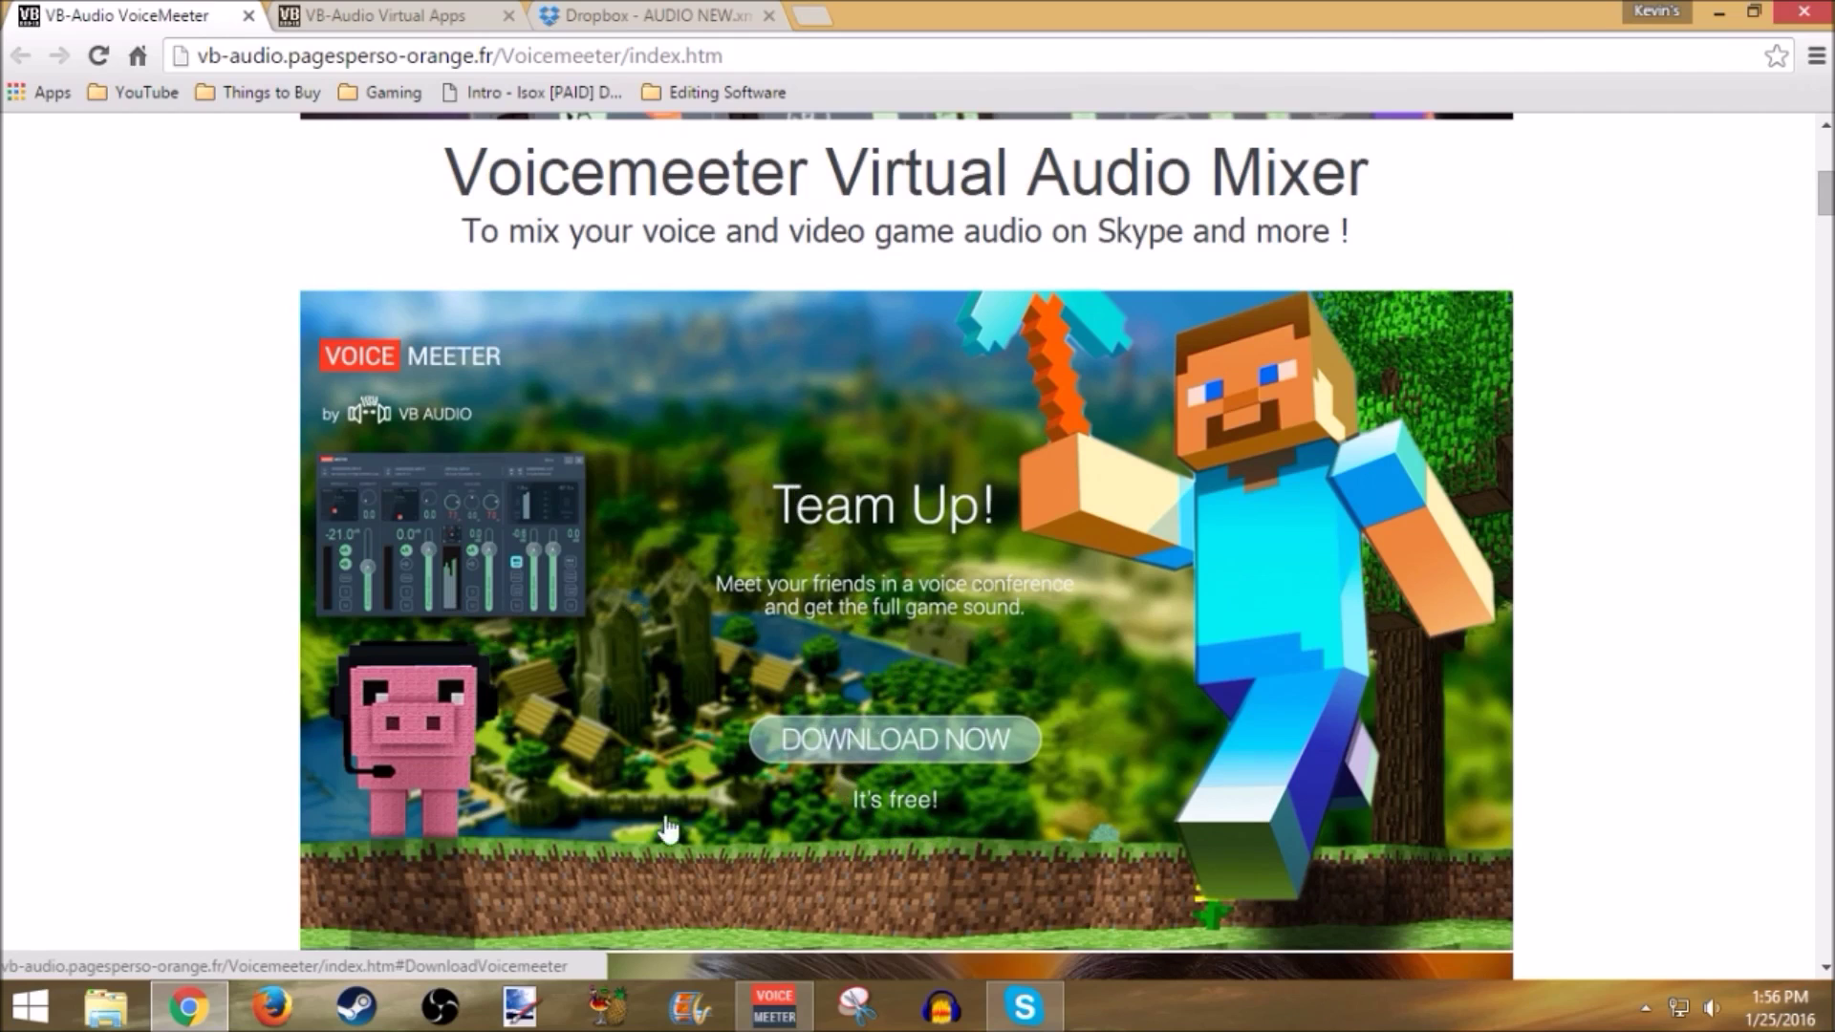
{"action": "left_click", "coordinate": [786, 1021]}
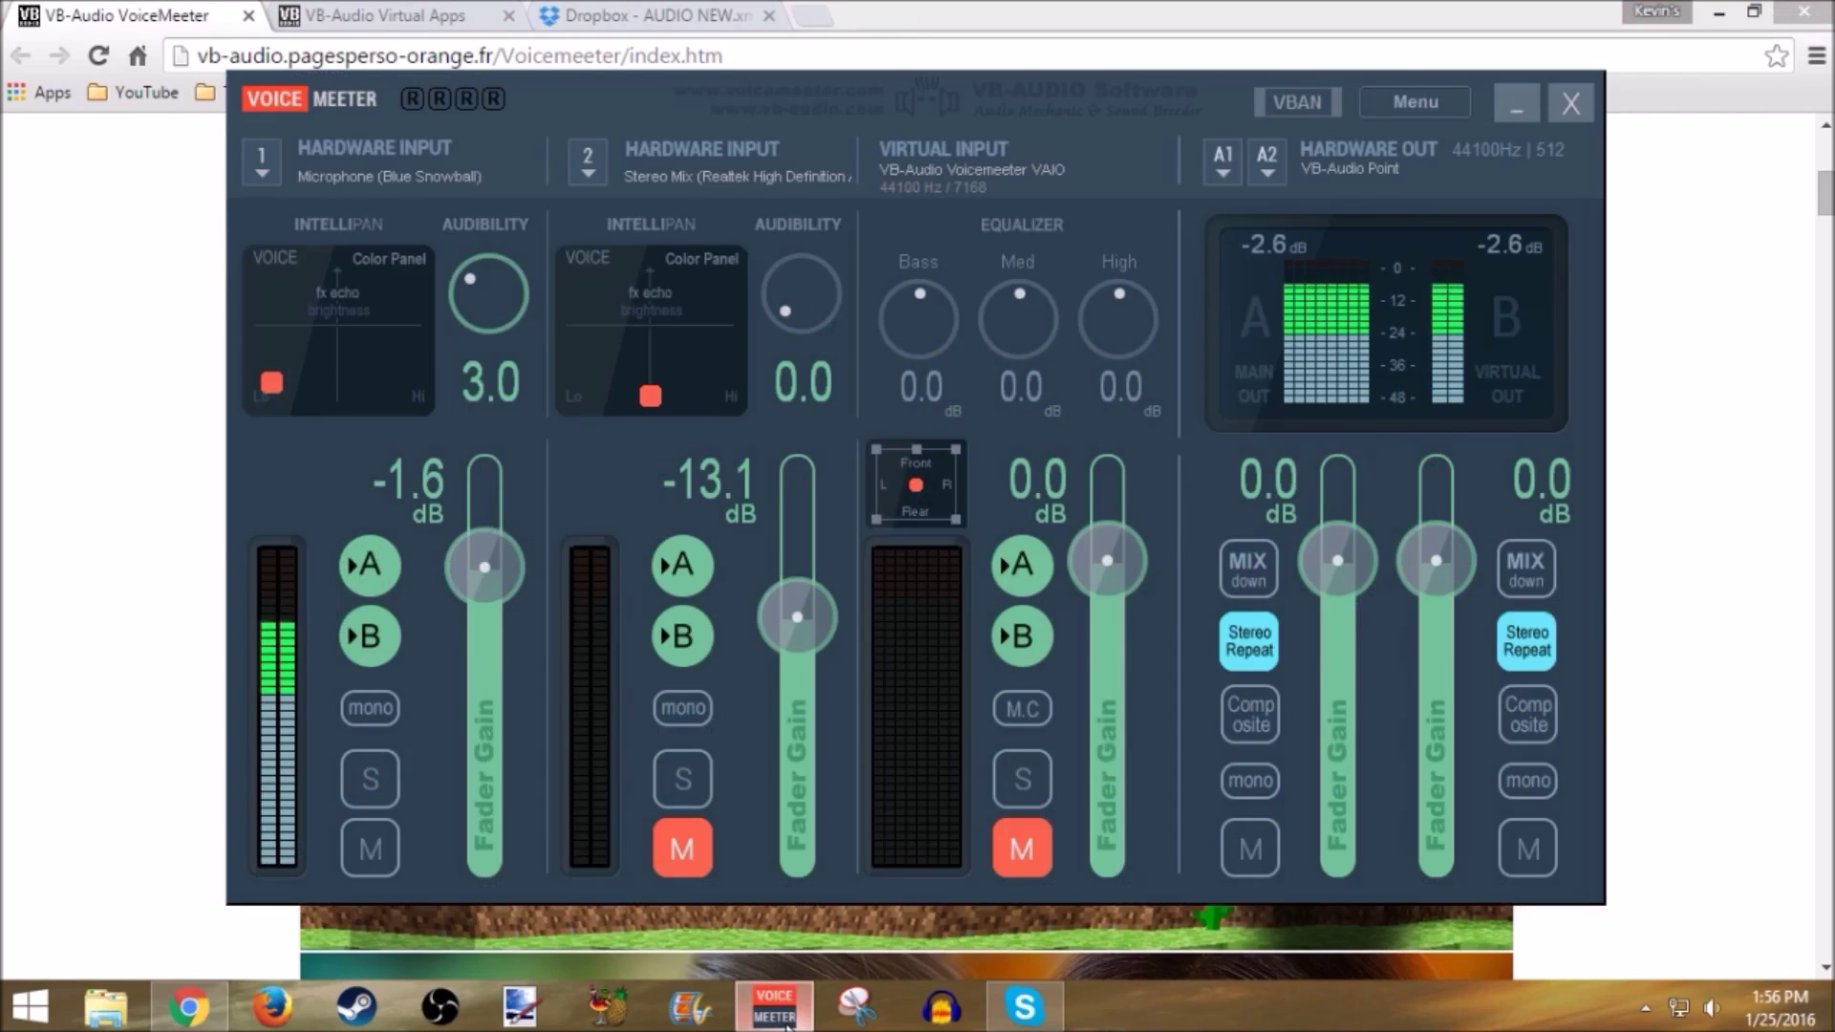
{"action": "left_click", "coordinate": [167, 1015]}
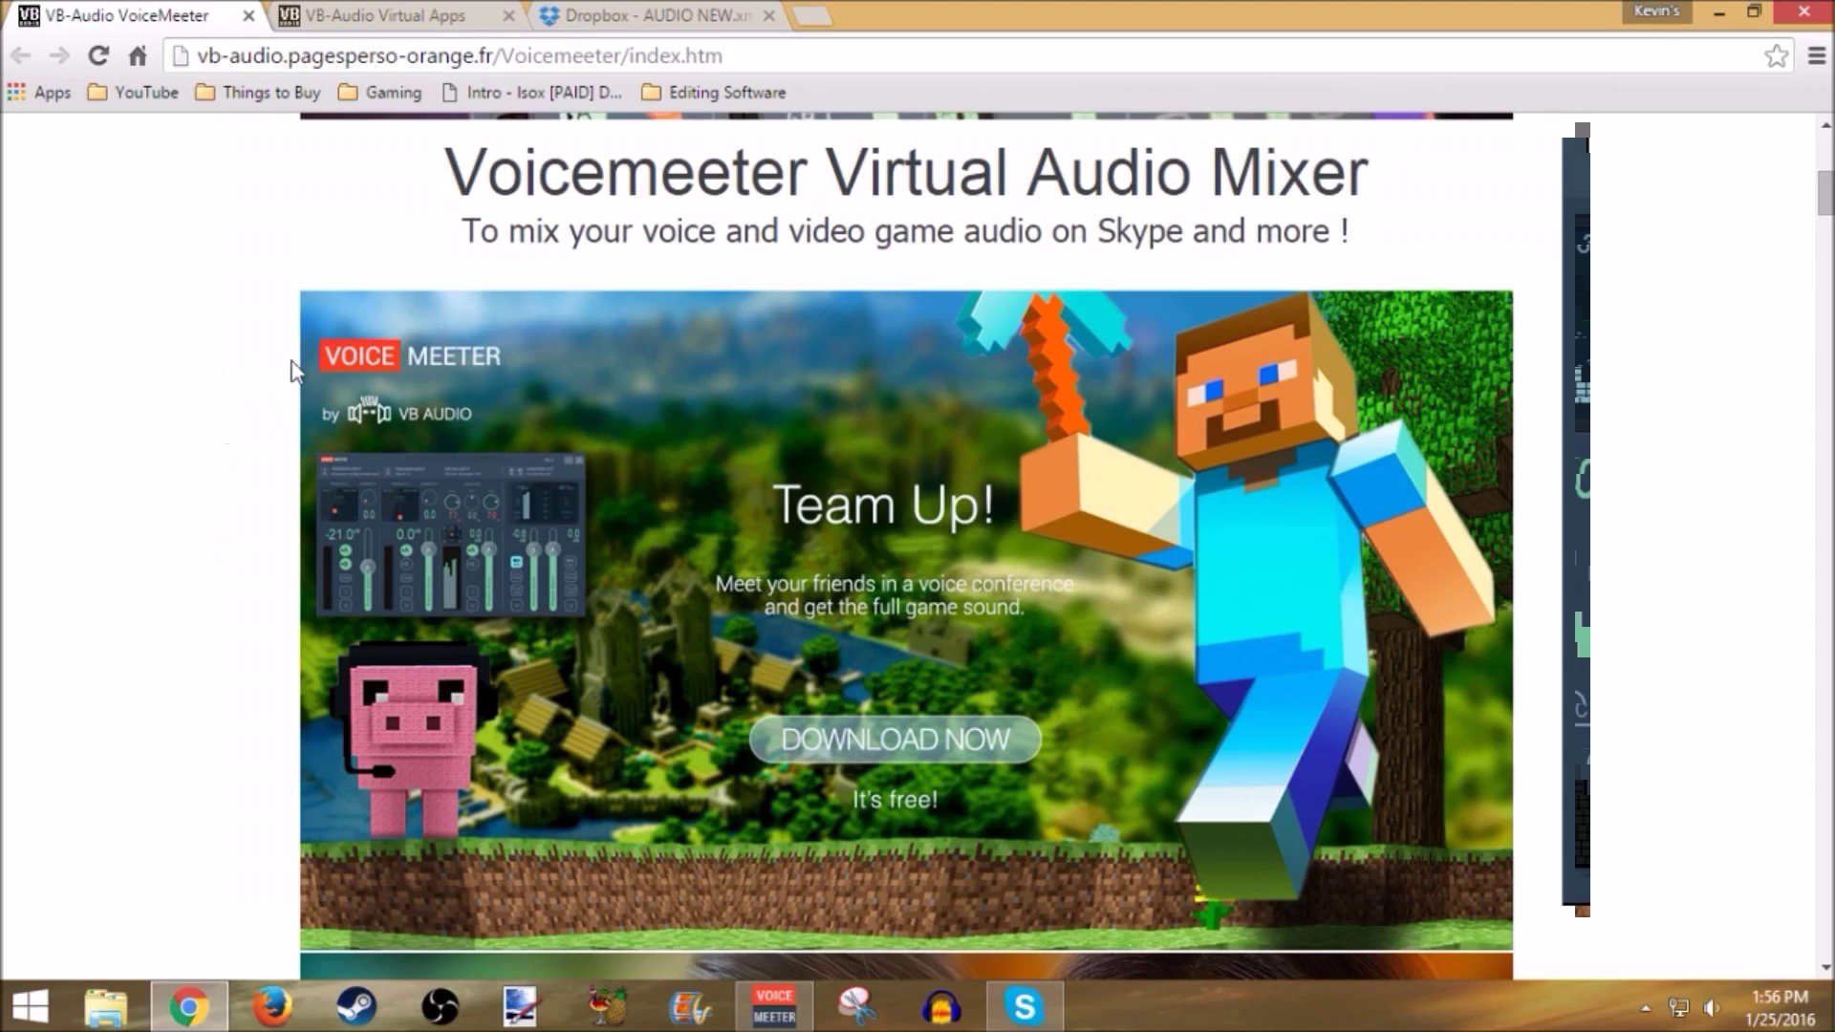
Switch to the VB-Audio Virtual Cable page and scroll to the VB-CABLE download section.
{"action": "left_click", "coordinate": [397, 13]}
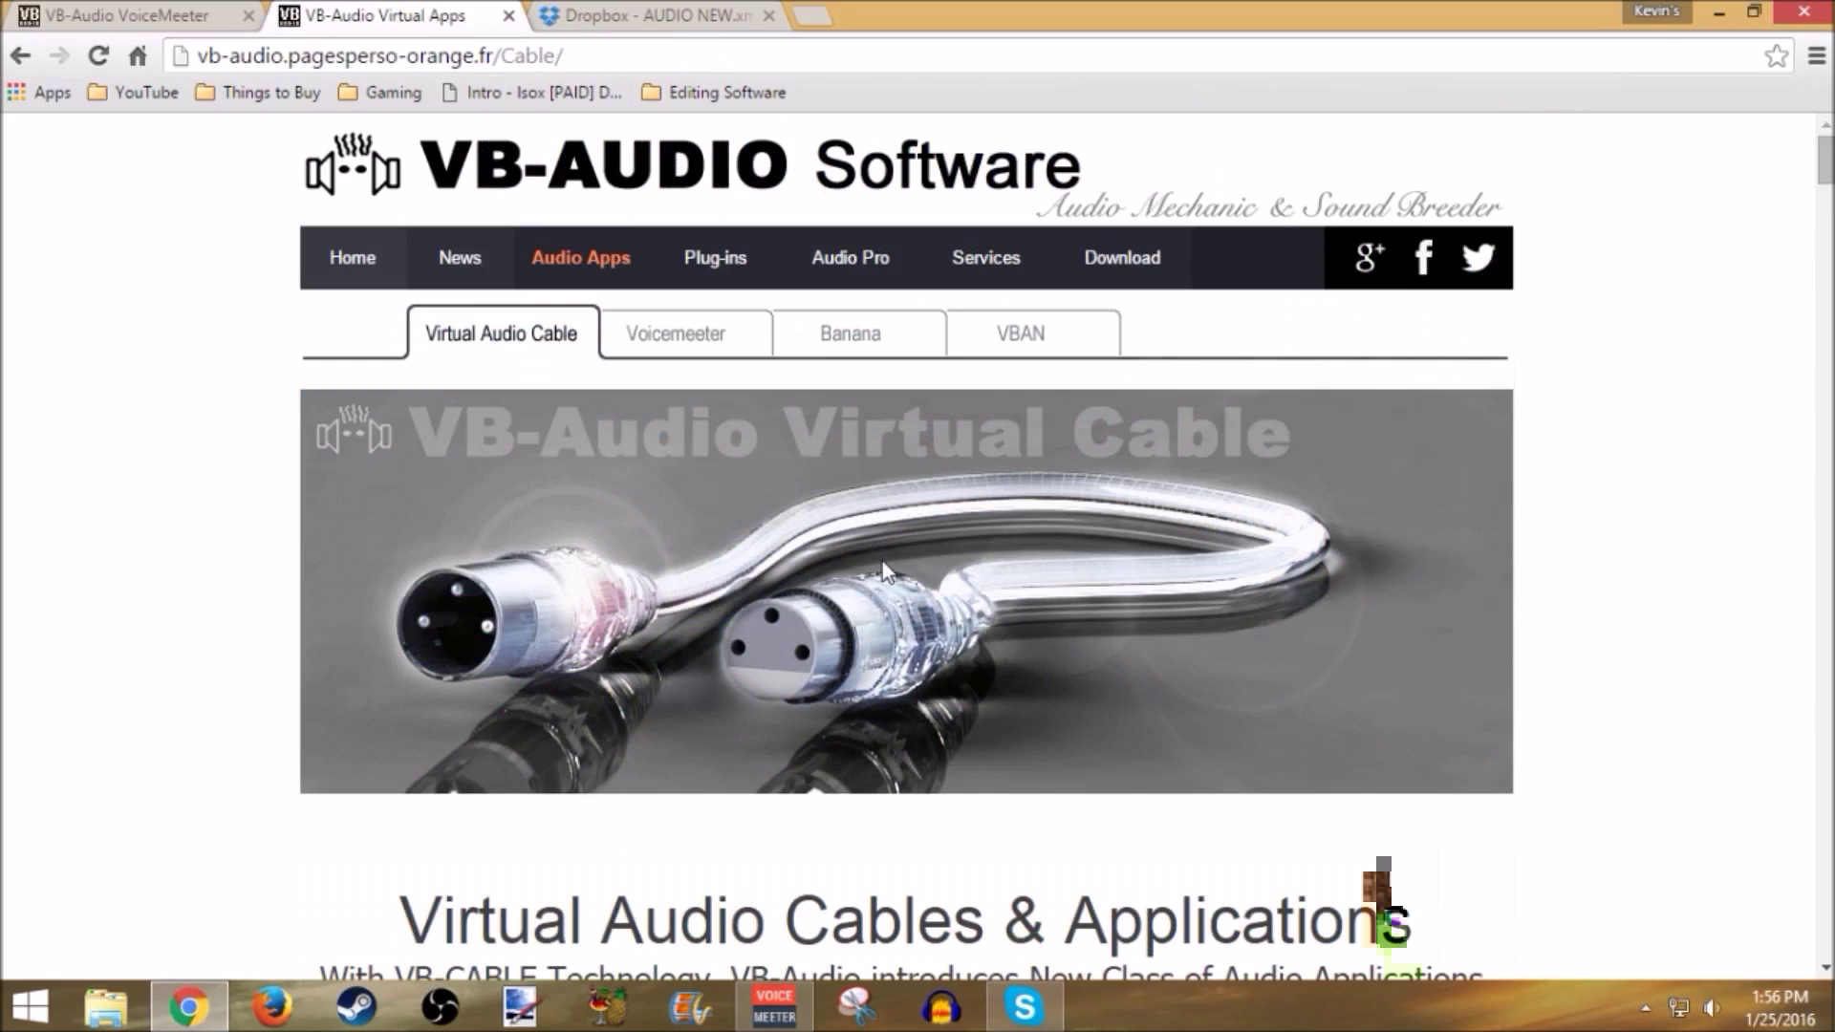
{"action": "scroll", "coordinate": [586, 622], "scroll_direction": "down", "scroll_amount": 3}
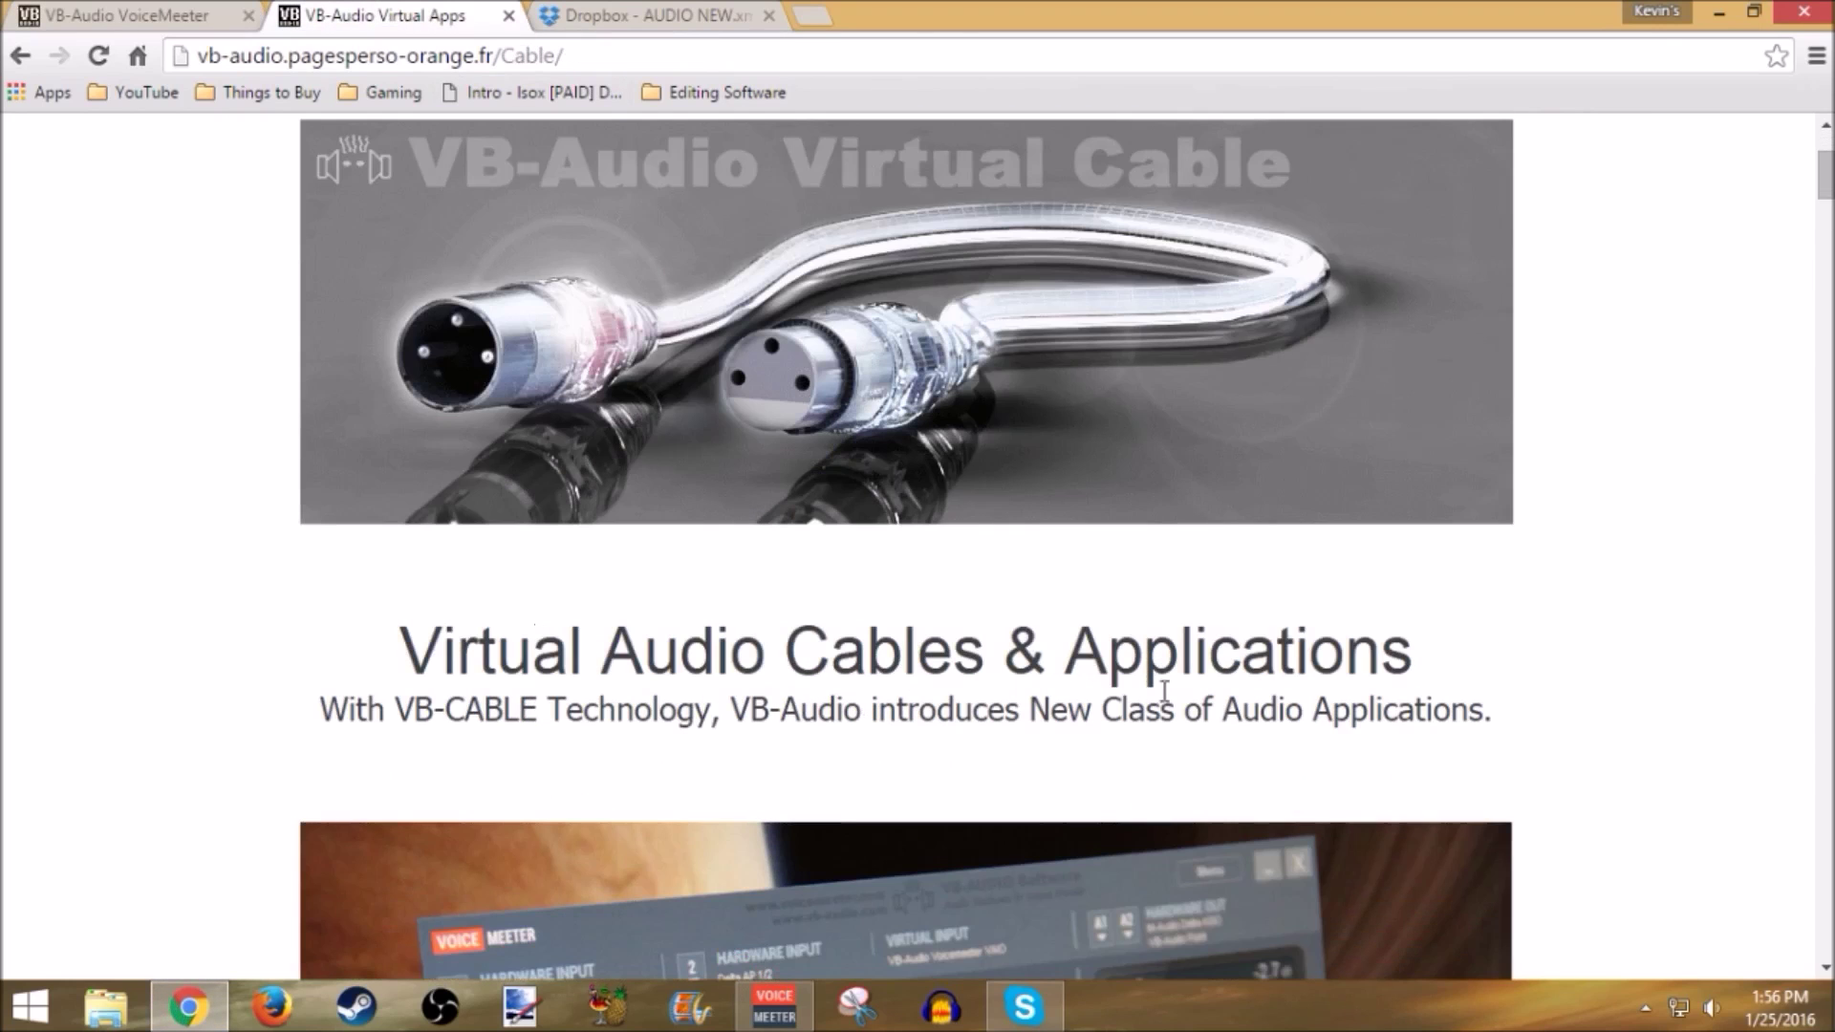
{"action": "scroll", "coordinate": [287, 760], "scroll_direction": "down", "scroll_amount": 5}
{"action": "scroll", "coordinate": [260, 746], "scroll_direction": "down", "scroll_amount": 8}
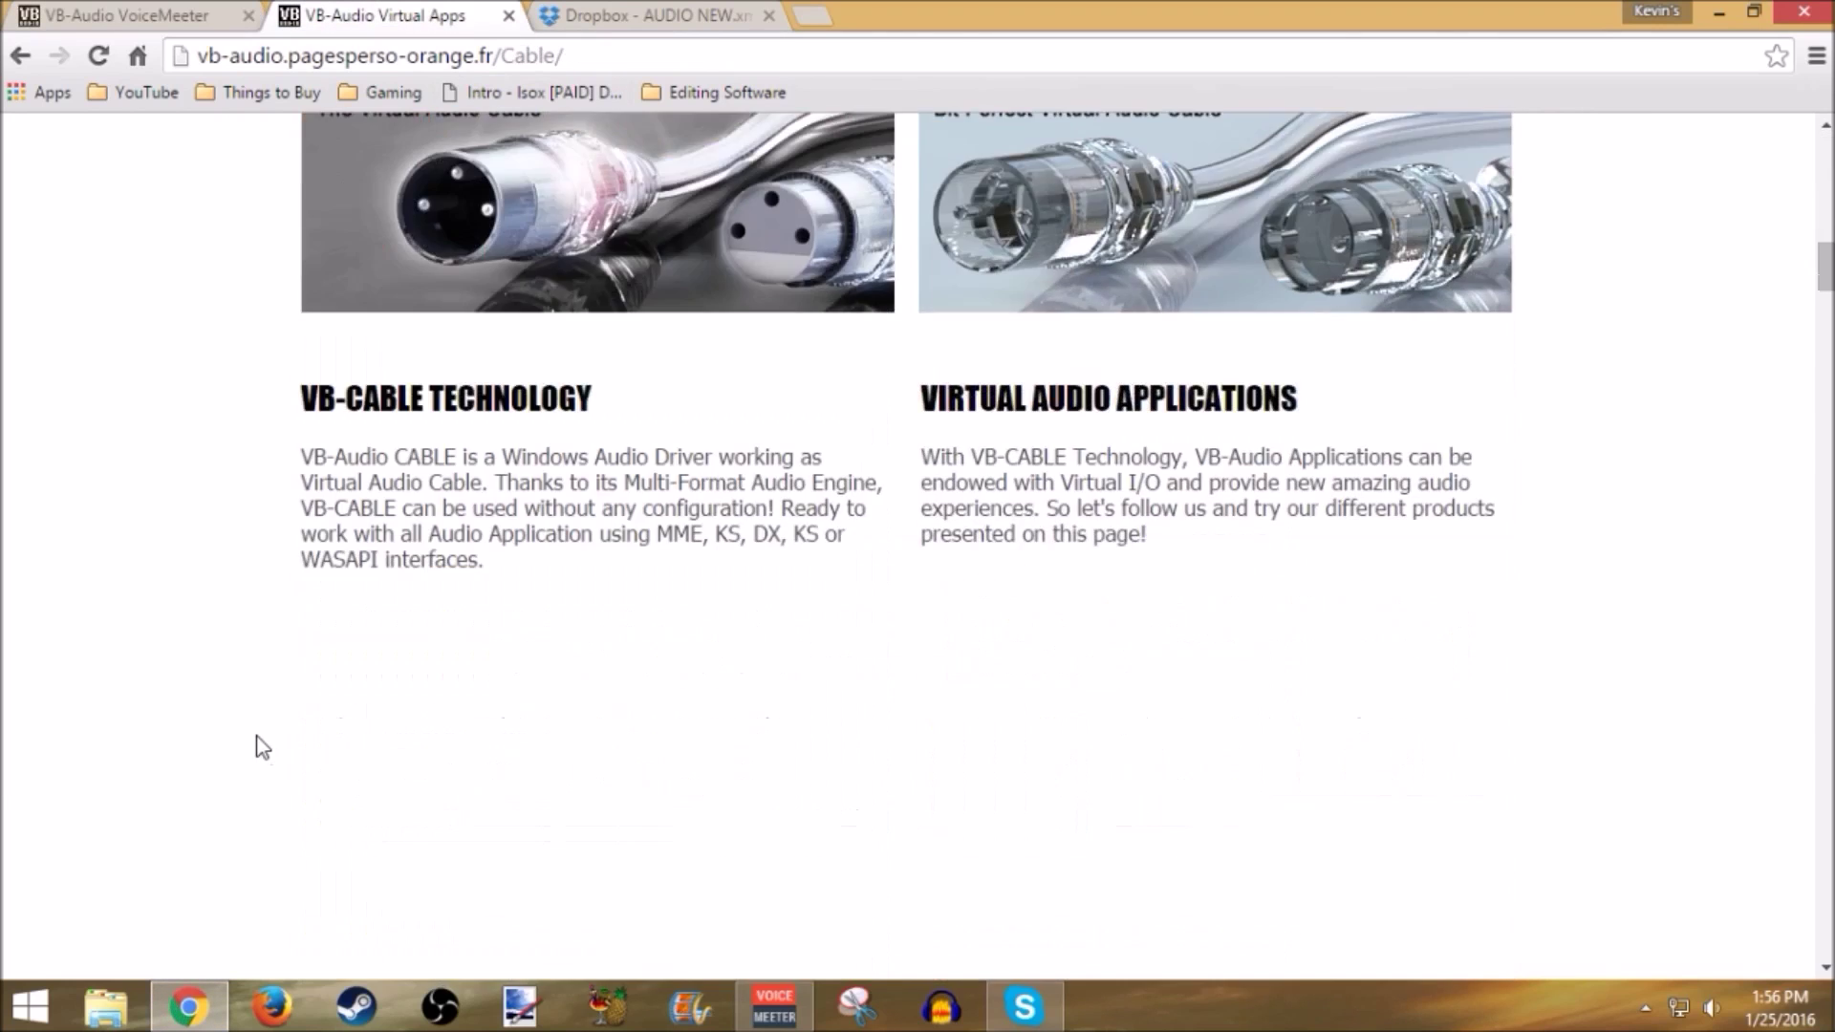
{"action": "scroll", "coordinate": [260, 748], "scroll_direction": "down", "scroll_amount": 5}
{"action": "scroll", "coordinate": [260, 748], "scroll_direction": "down", "scroll_amount": 6}
{"action": "scroll", "coordinate": [260, 748], "scroll_direction": "down", "scroll_amount": 1}
{"action": "scroll", "coordinate": [287, 765], "scroll_direction": "up", "scroll_amount": 3}
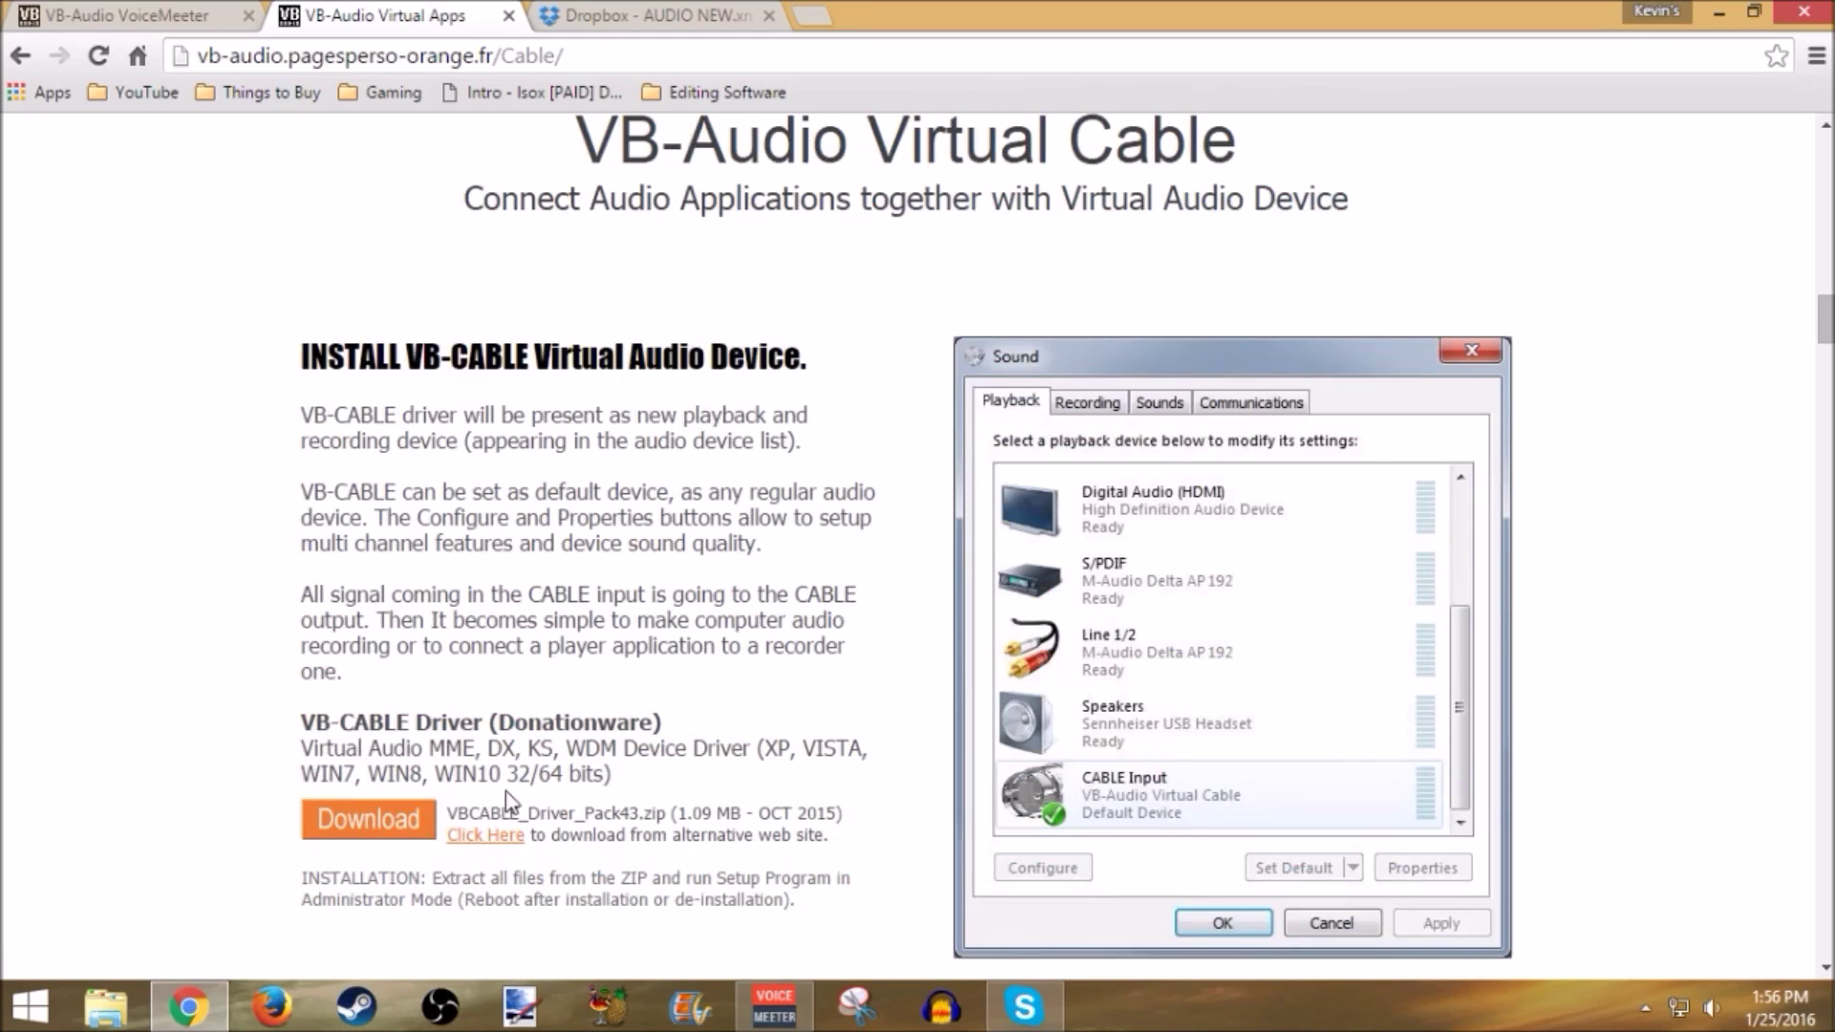
Confirm 64-bit Windows 8.1 in System info, then switch to the Dropbox AUDIO NEW.xml tab.
{"action": "right_click", "coordinate": [33, 999]}
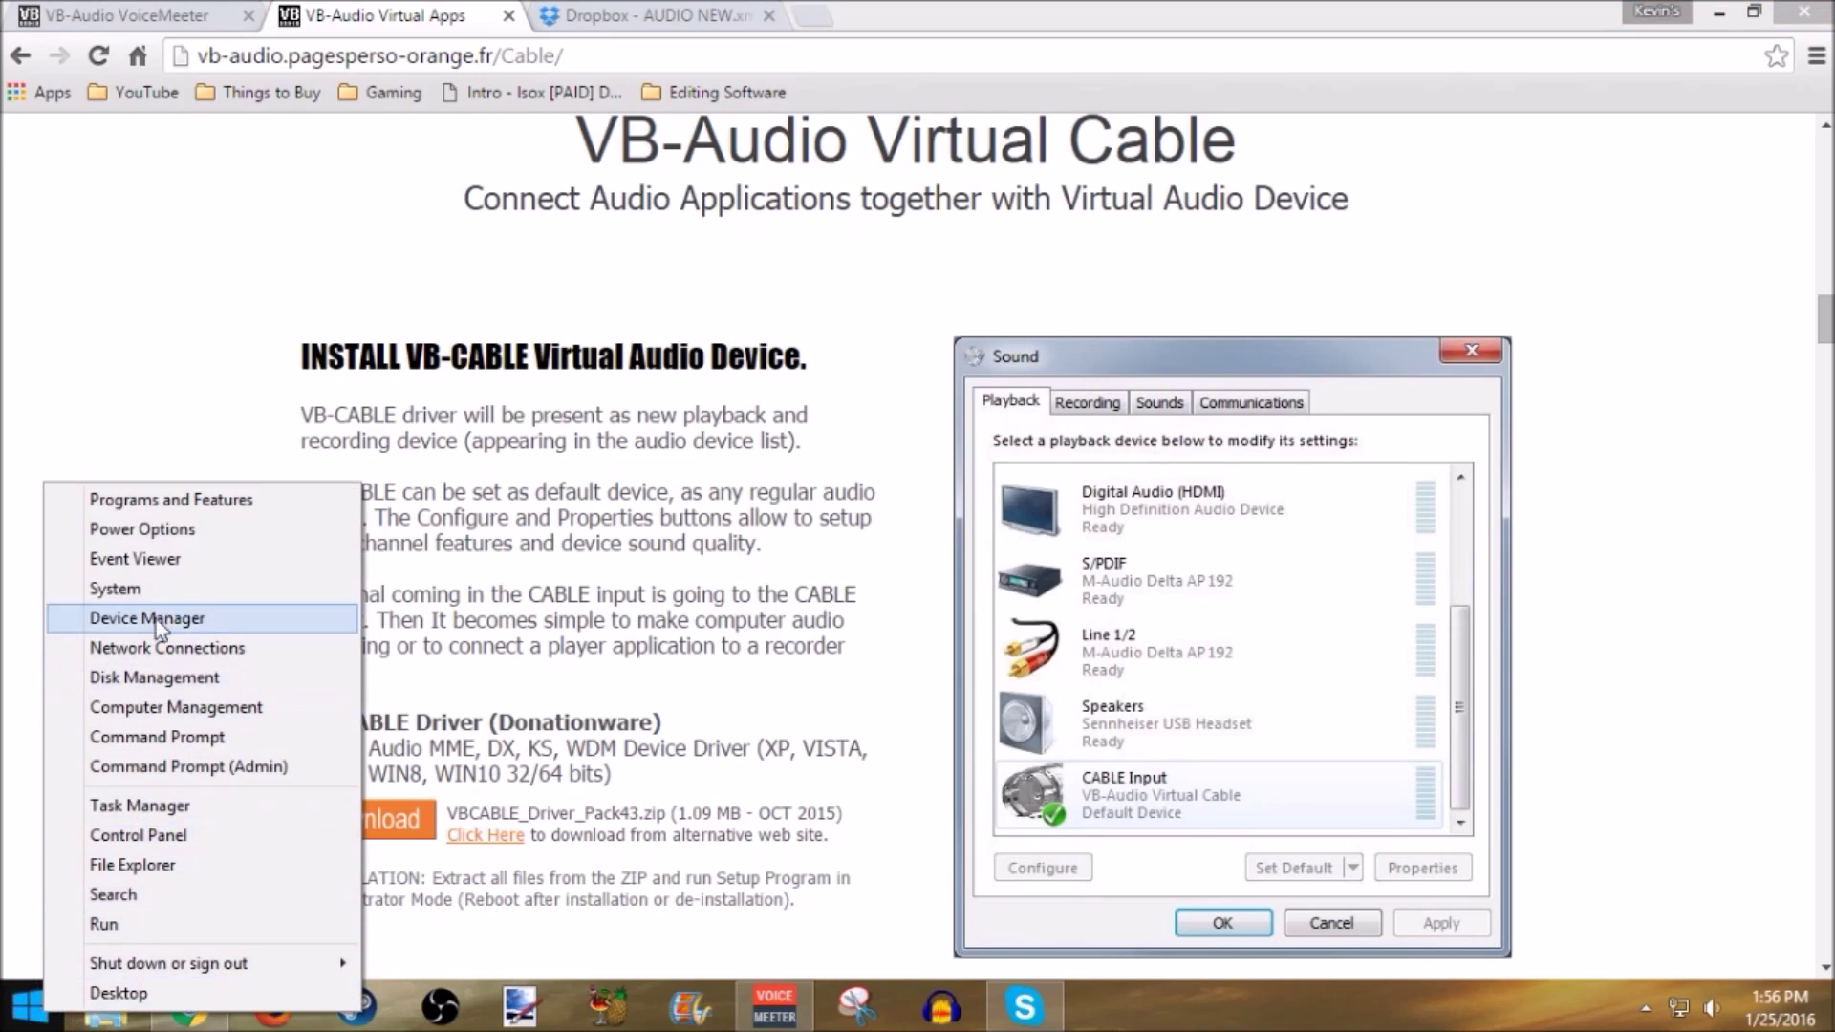
{"action": "left_click", "coordinate": [157, 589]}
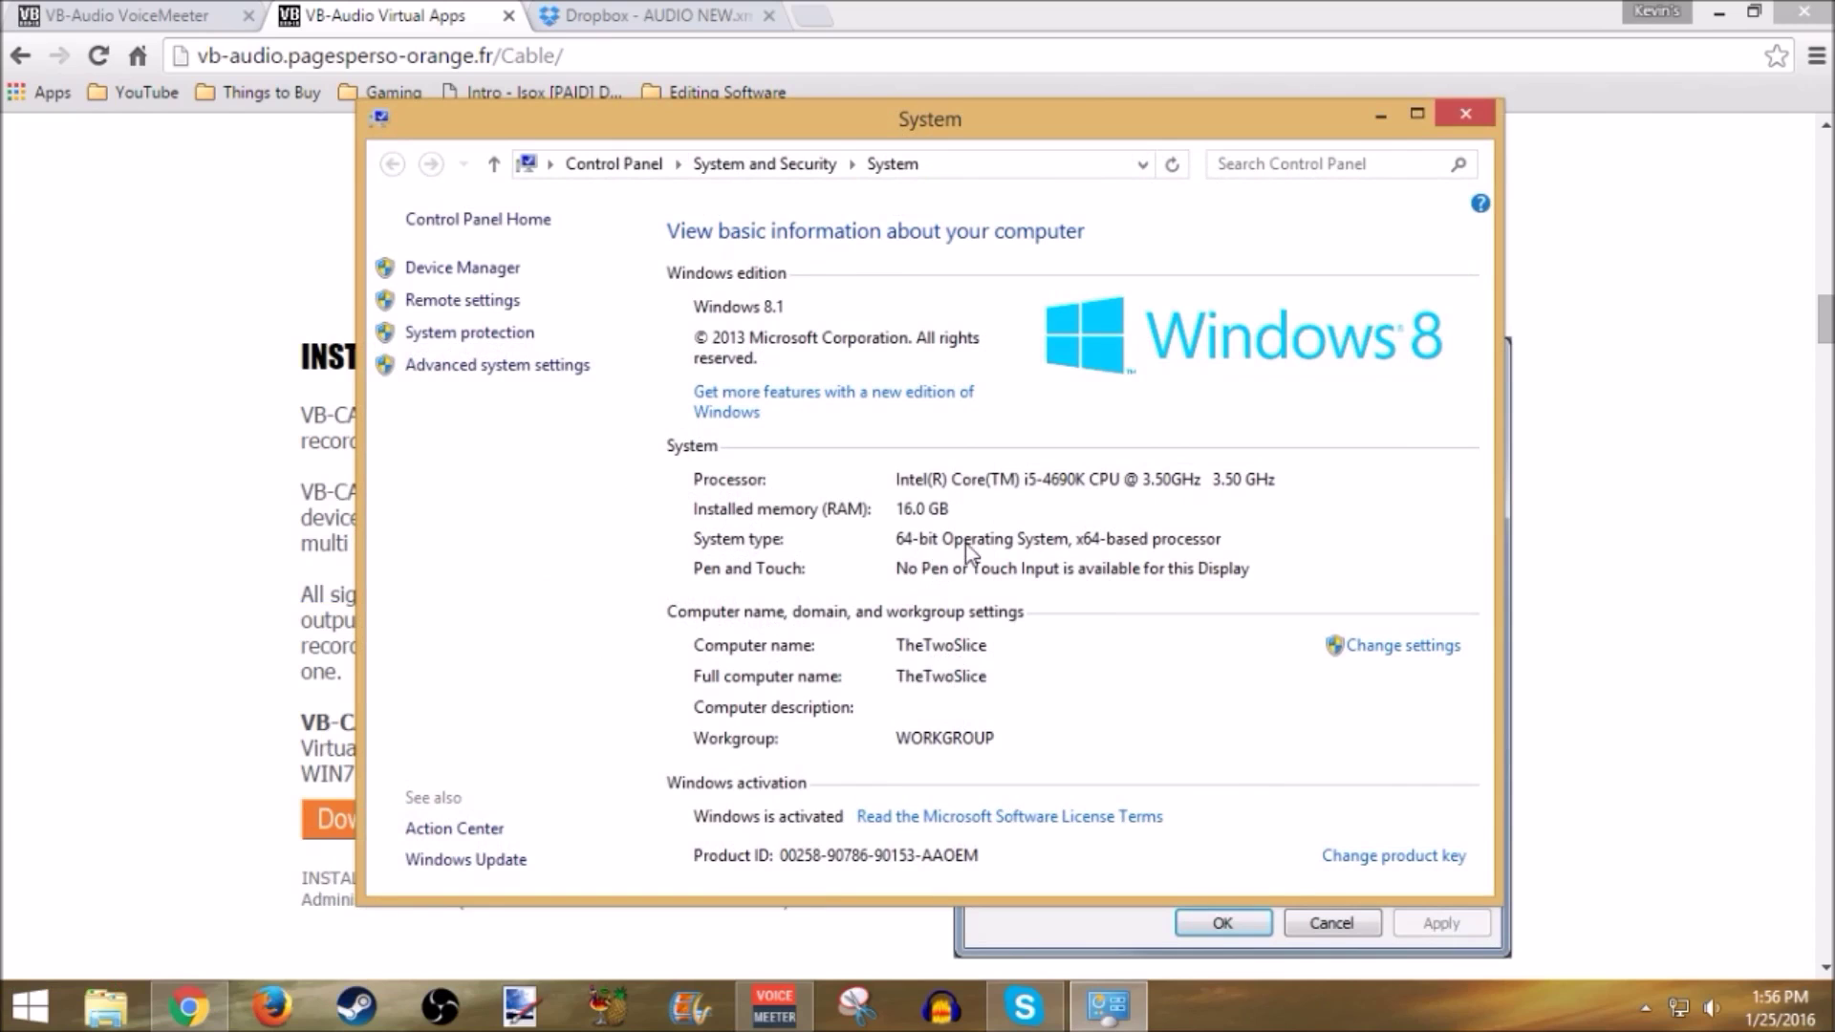
{"action": "left_click", "coordinate": [1455, 107]}
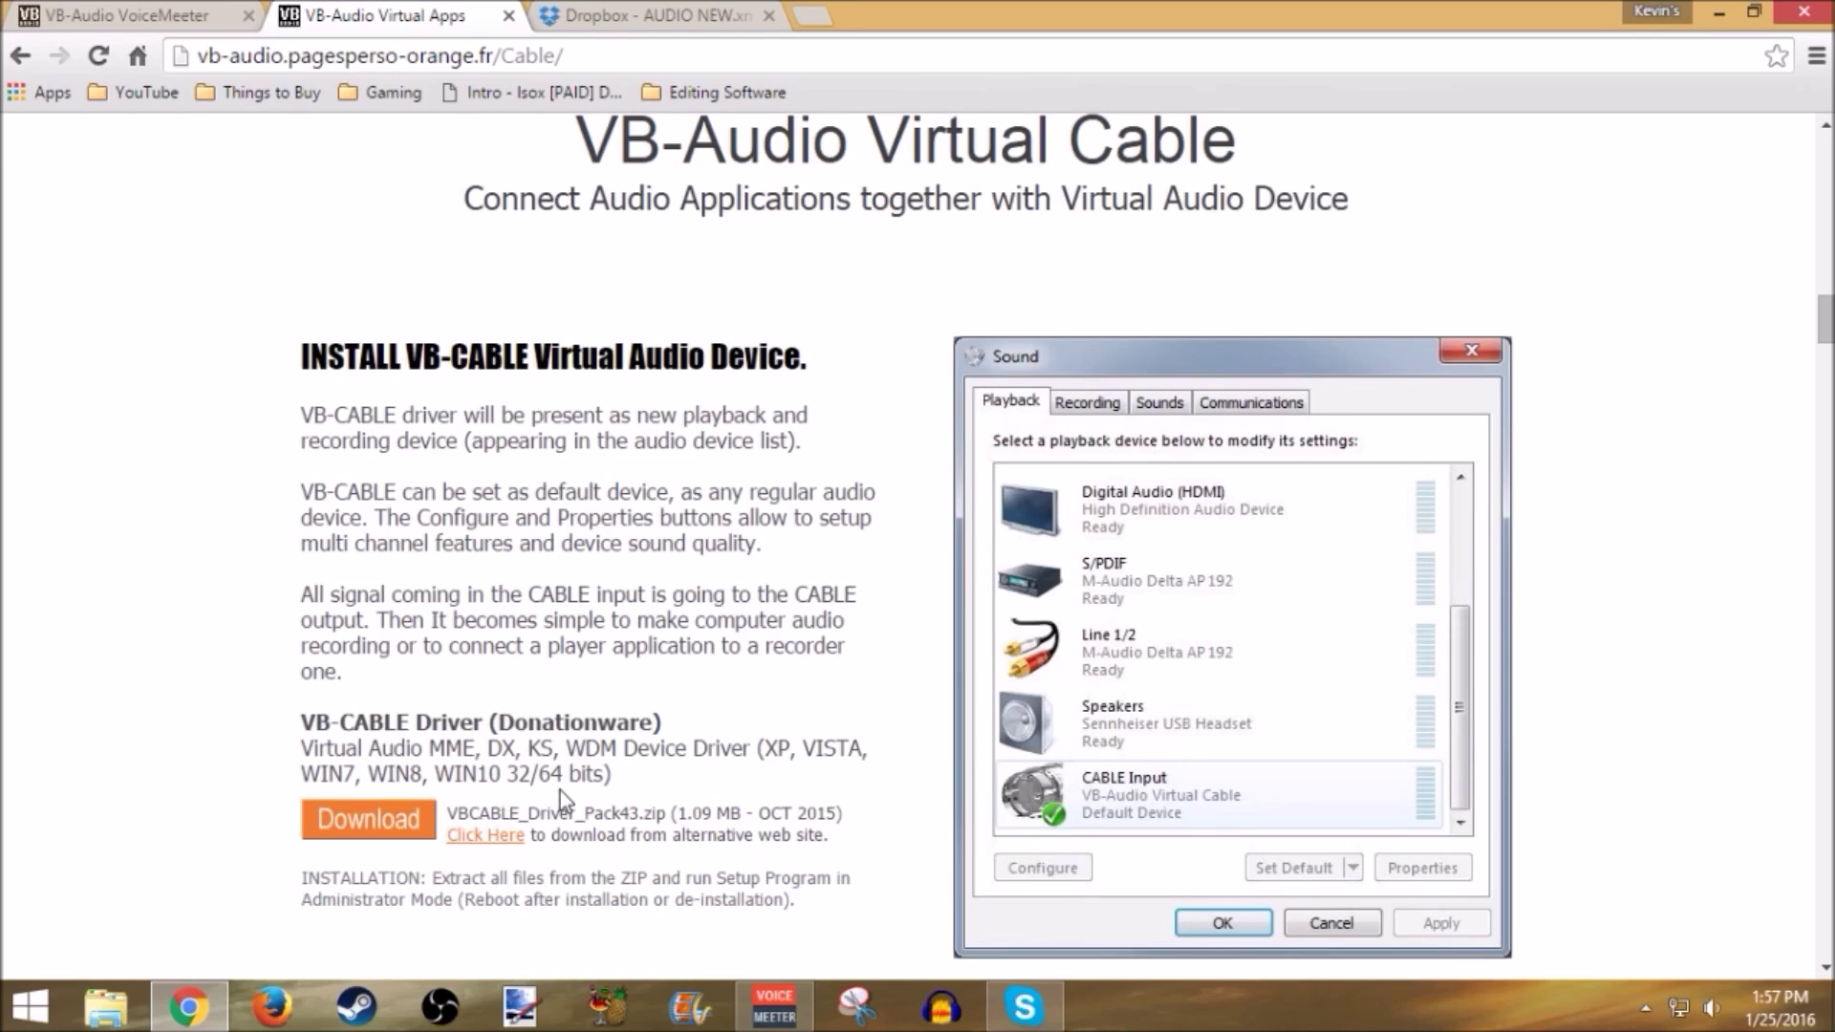
{"action": "left_click", "coordinate": [648, 13]}
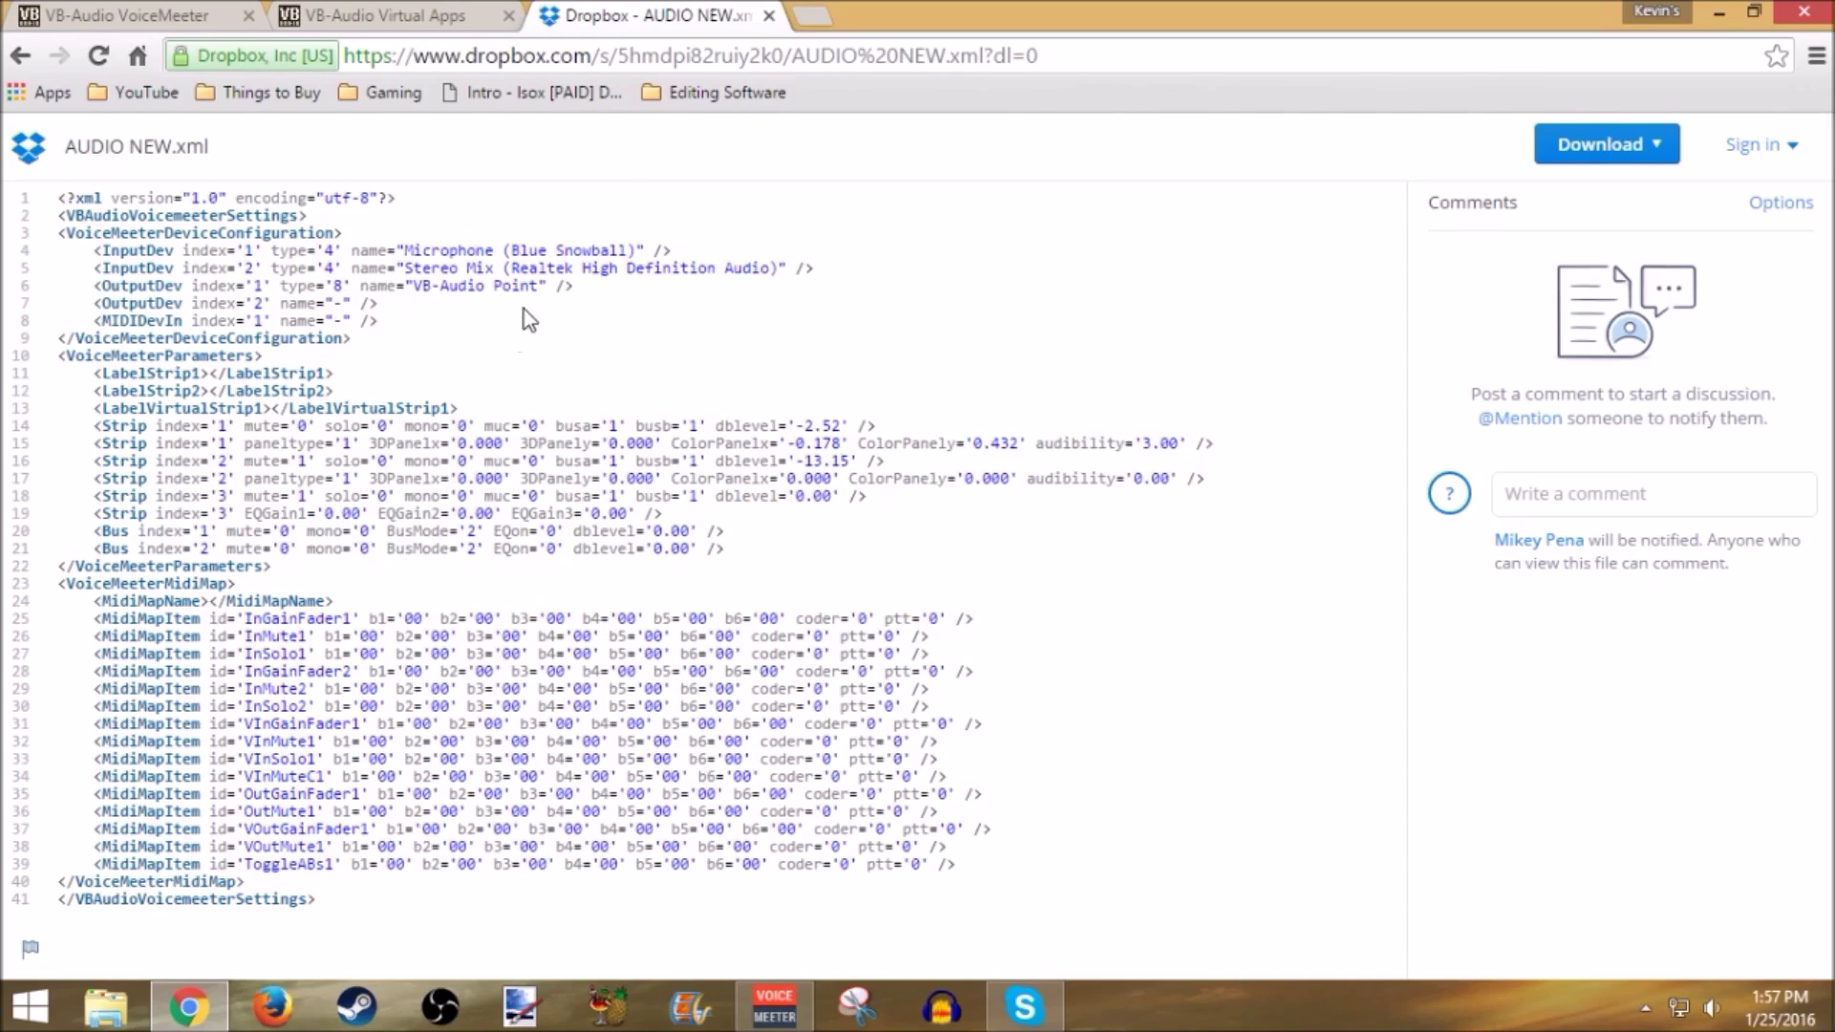
Minimize Chrome and drag the VoiceMeeter mixer window nearer the screen centre.
{"action": "left_click", "coordinate": [1719, 13]}
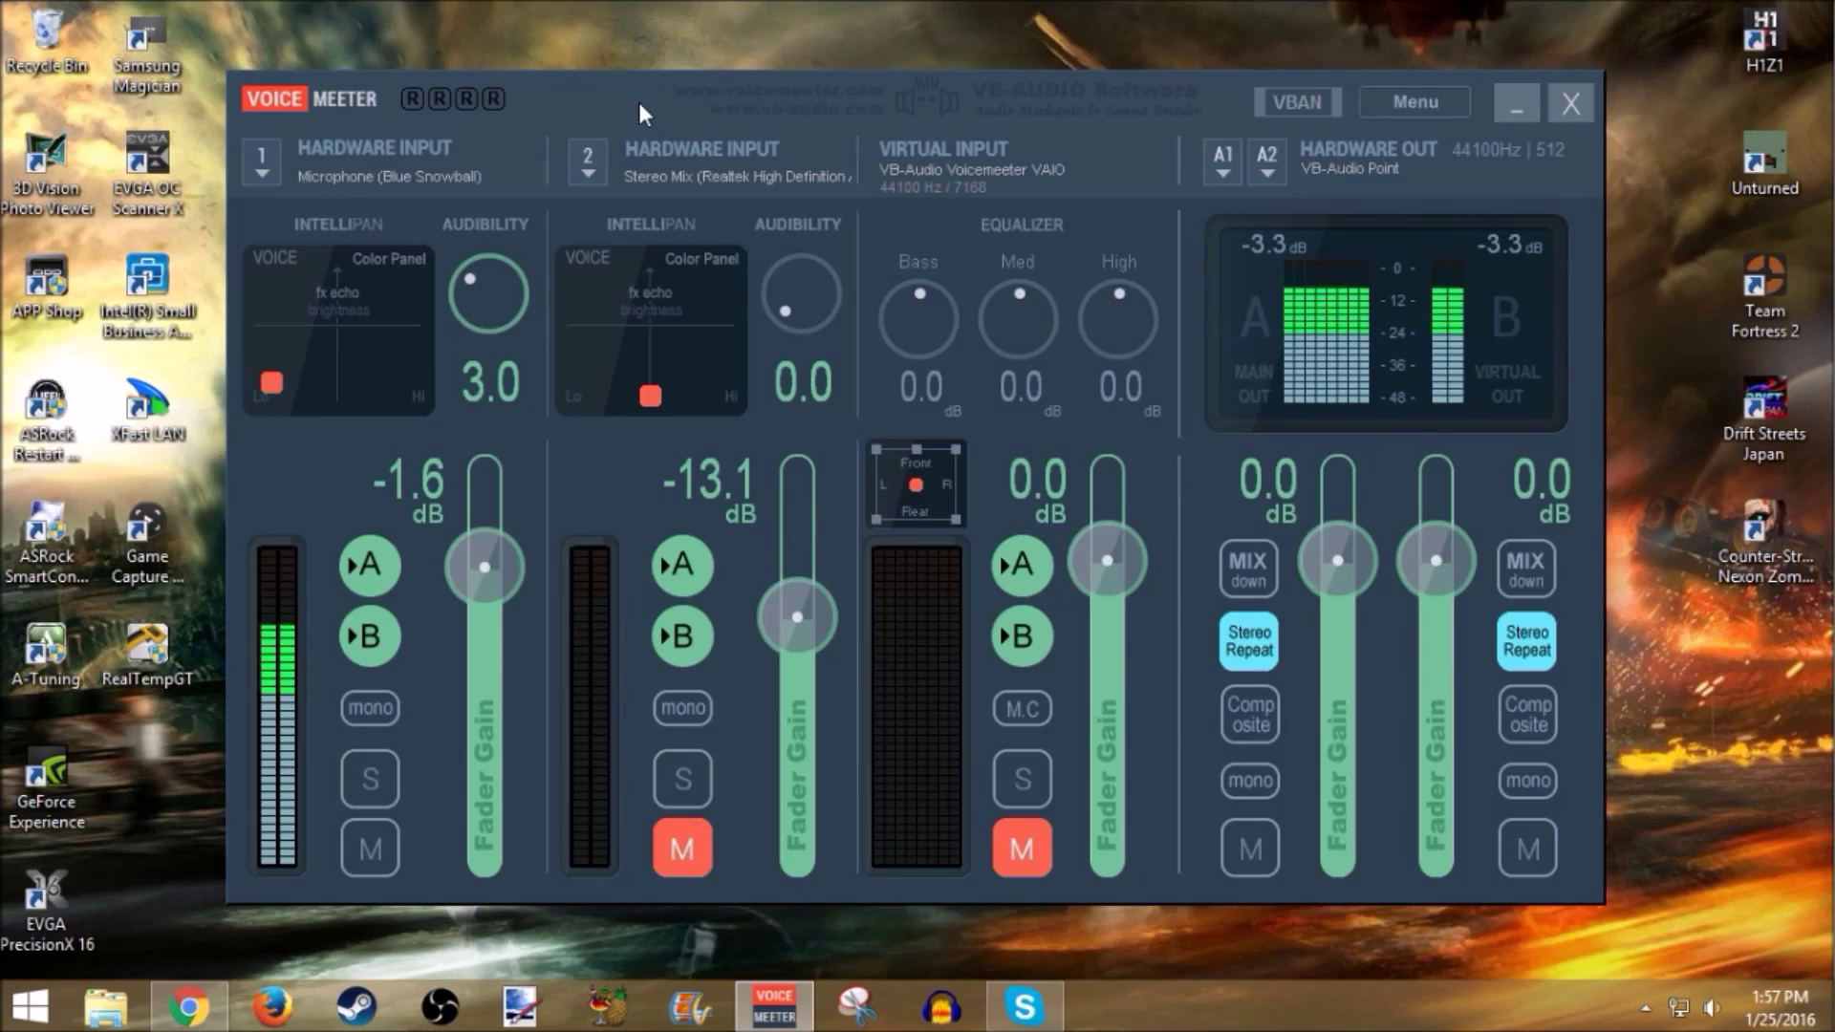
{"action": "mouse_move", "coordinate": [638, 113]}
{"action": "left_mouse_down"}
{"action": "mouse_move", "coordinate": [409, 128]}
{"action": "mouse_move", "coordinate": [323, 103]}
{"action": "mouse_move", "coordinate": [651, 83]}
{"action": "left_mouse_up"}
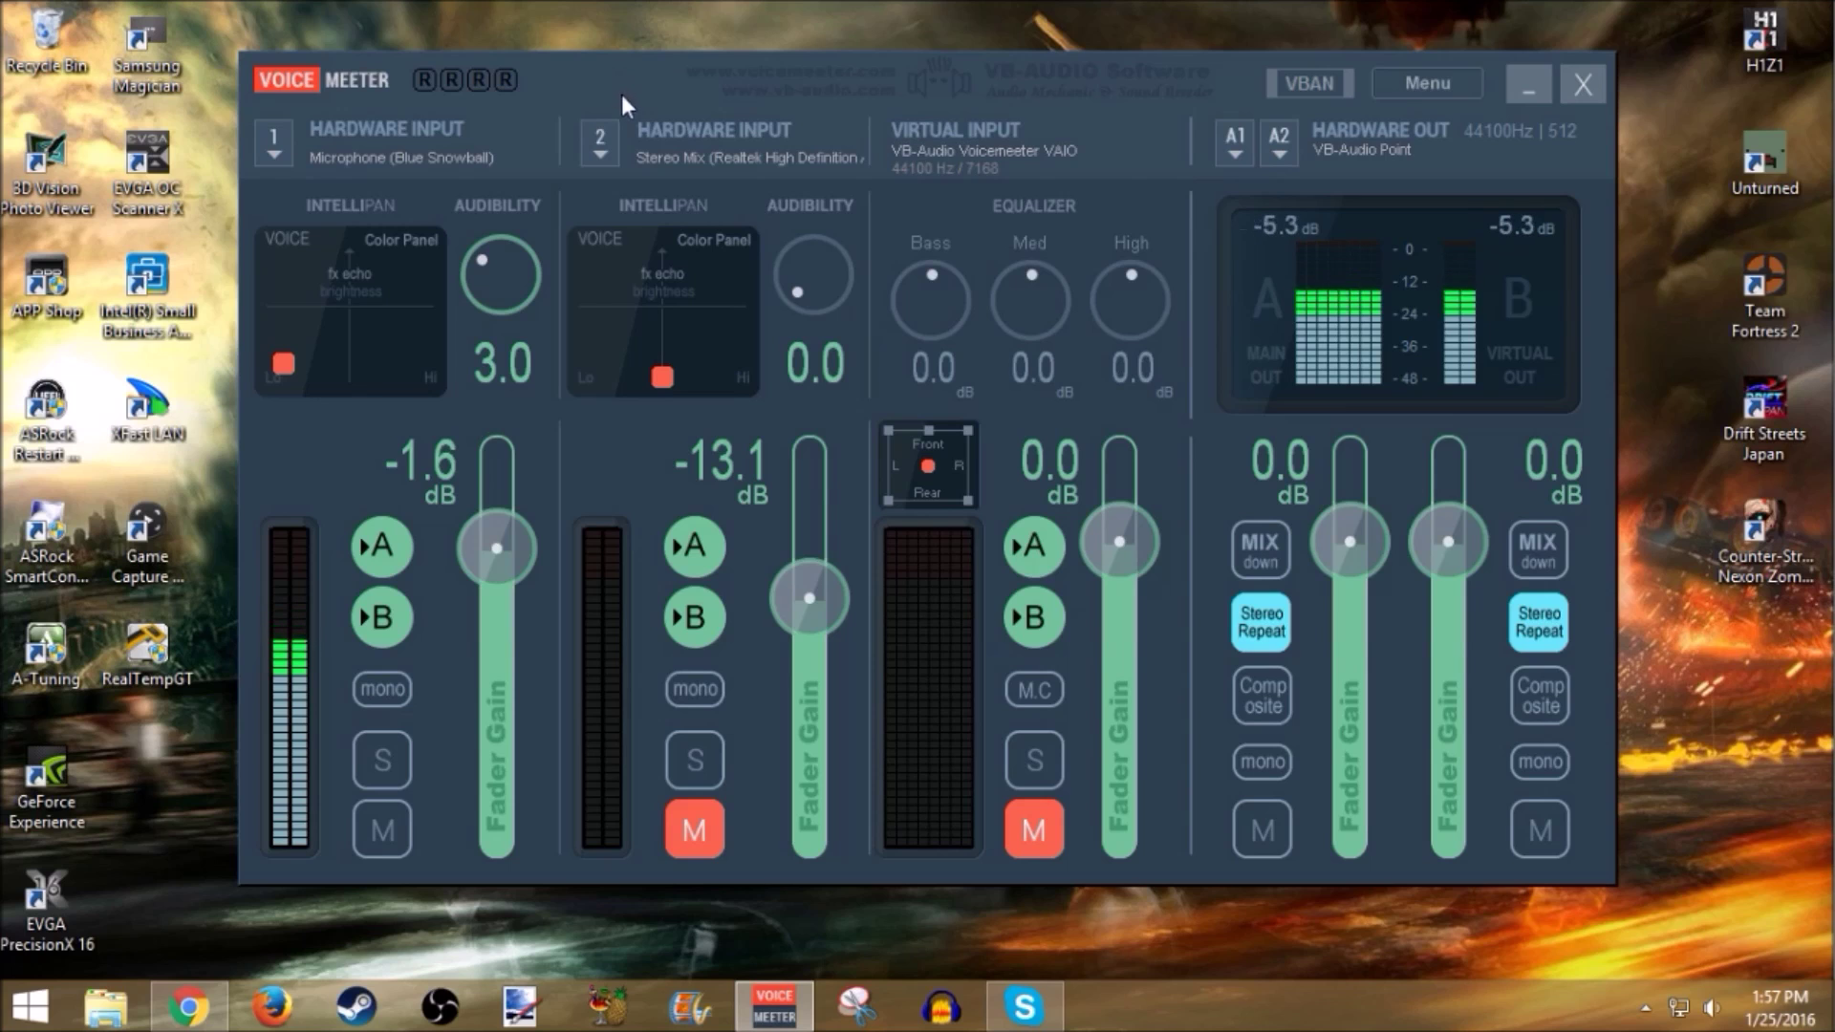
{"action": "mouse_move", "coordinate": [619, 79]}
{"action": "left_mouse_down"}
{"action": "mouse_move", "coordinate": [762, 69]}
{"action": "mouse_move", "coordinate": [627, 86]}
{"action": "left_mouse_up"}
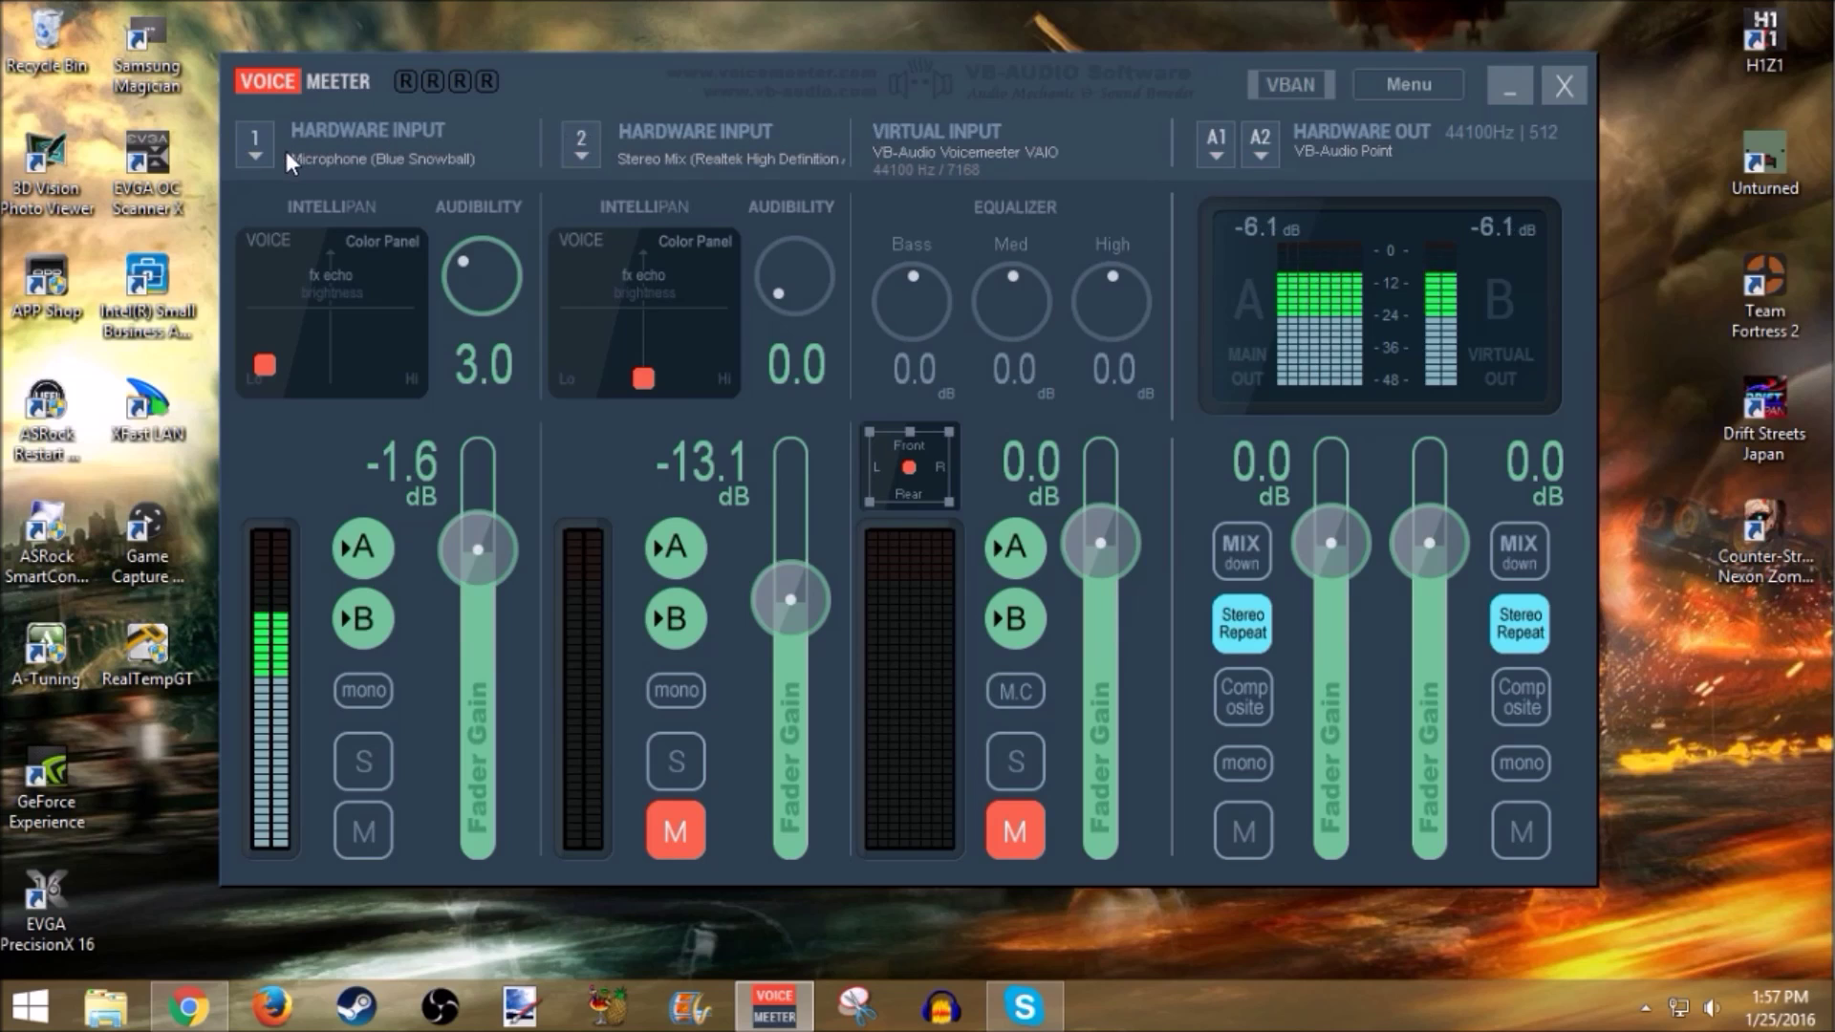
{"action": "left_click", "coordinate": [257, 151]}
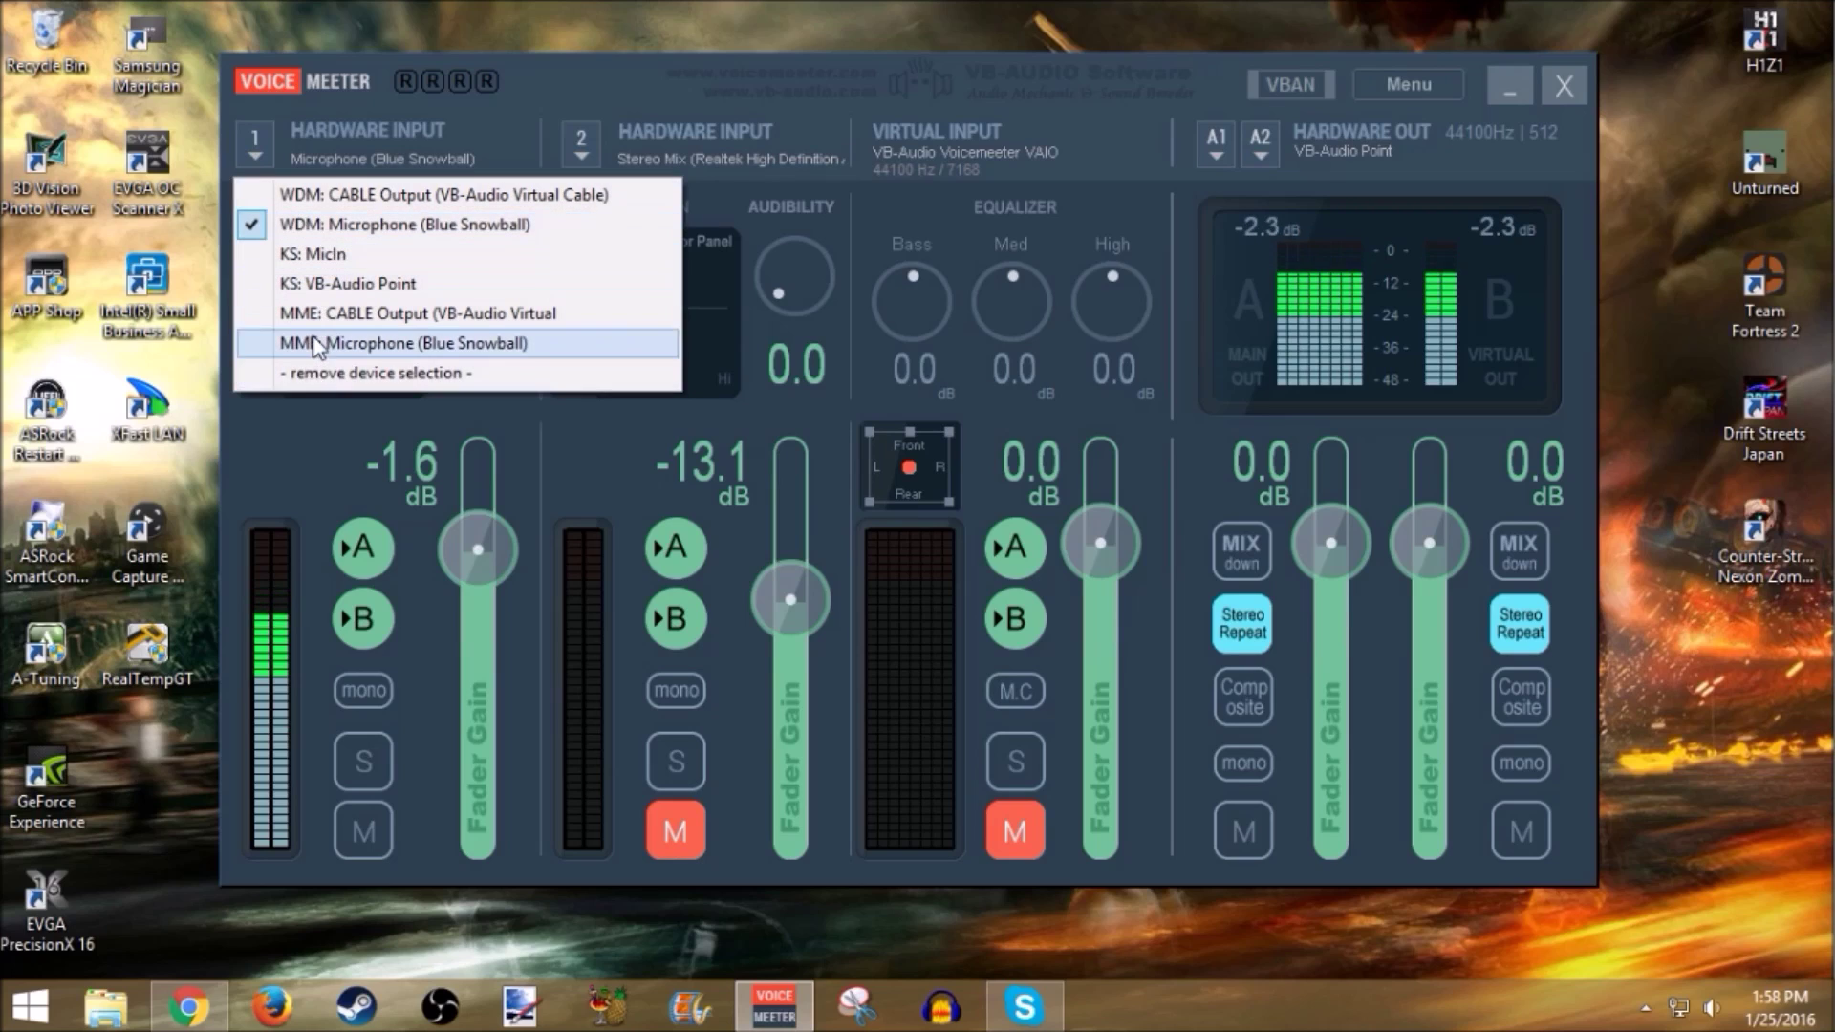
{"action": "left_click", "coordinate": [525, 134]}
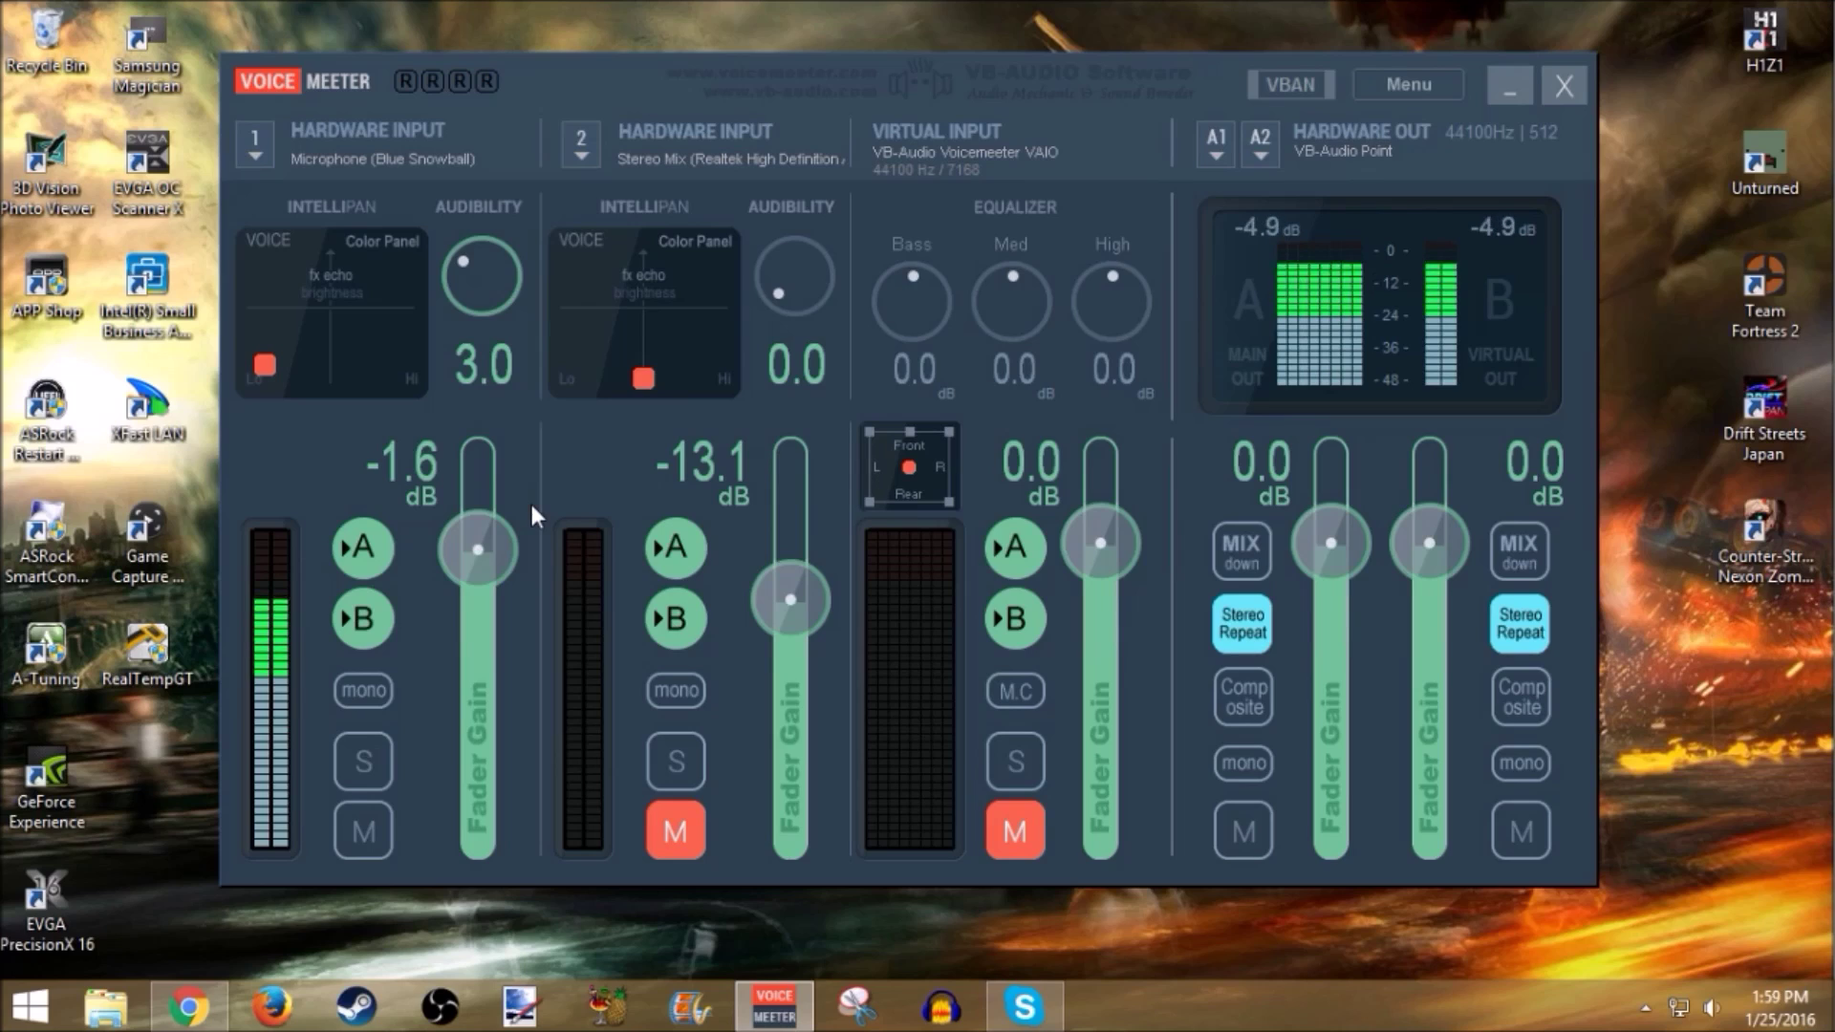
{"action": "left_click", "coordinate": [1507, 95]}
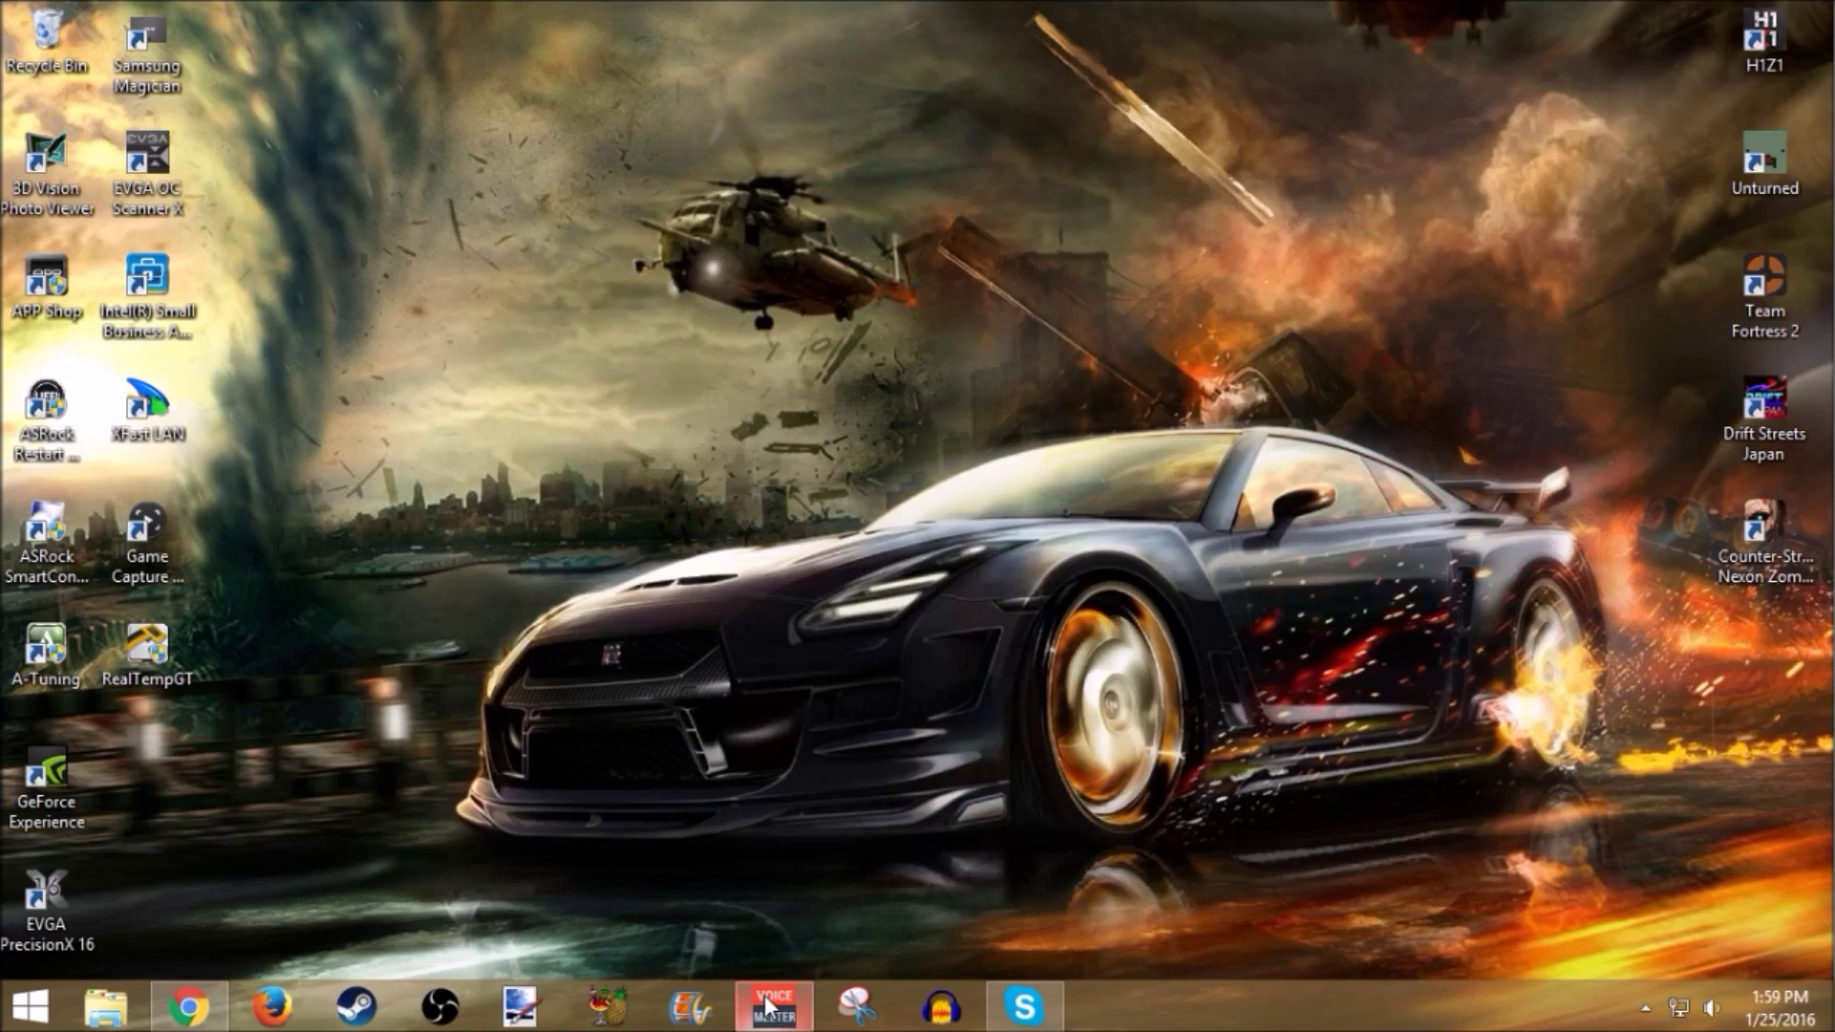
Briefly bring back the AUDIO NEW.xml browser and the mixer, then minimize both.
{"action": "left_click", "coordinate": [189, 1006]}
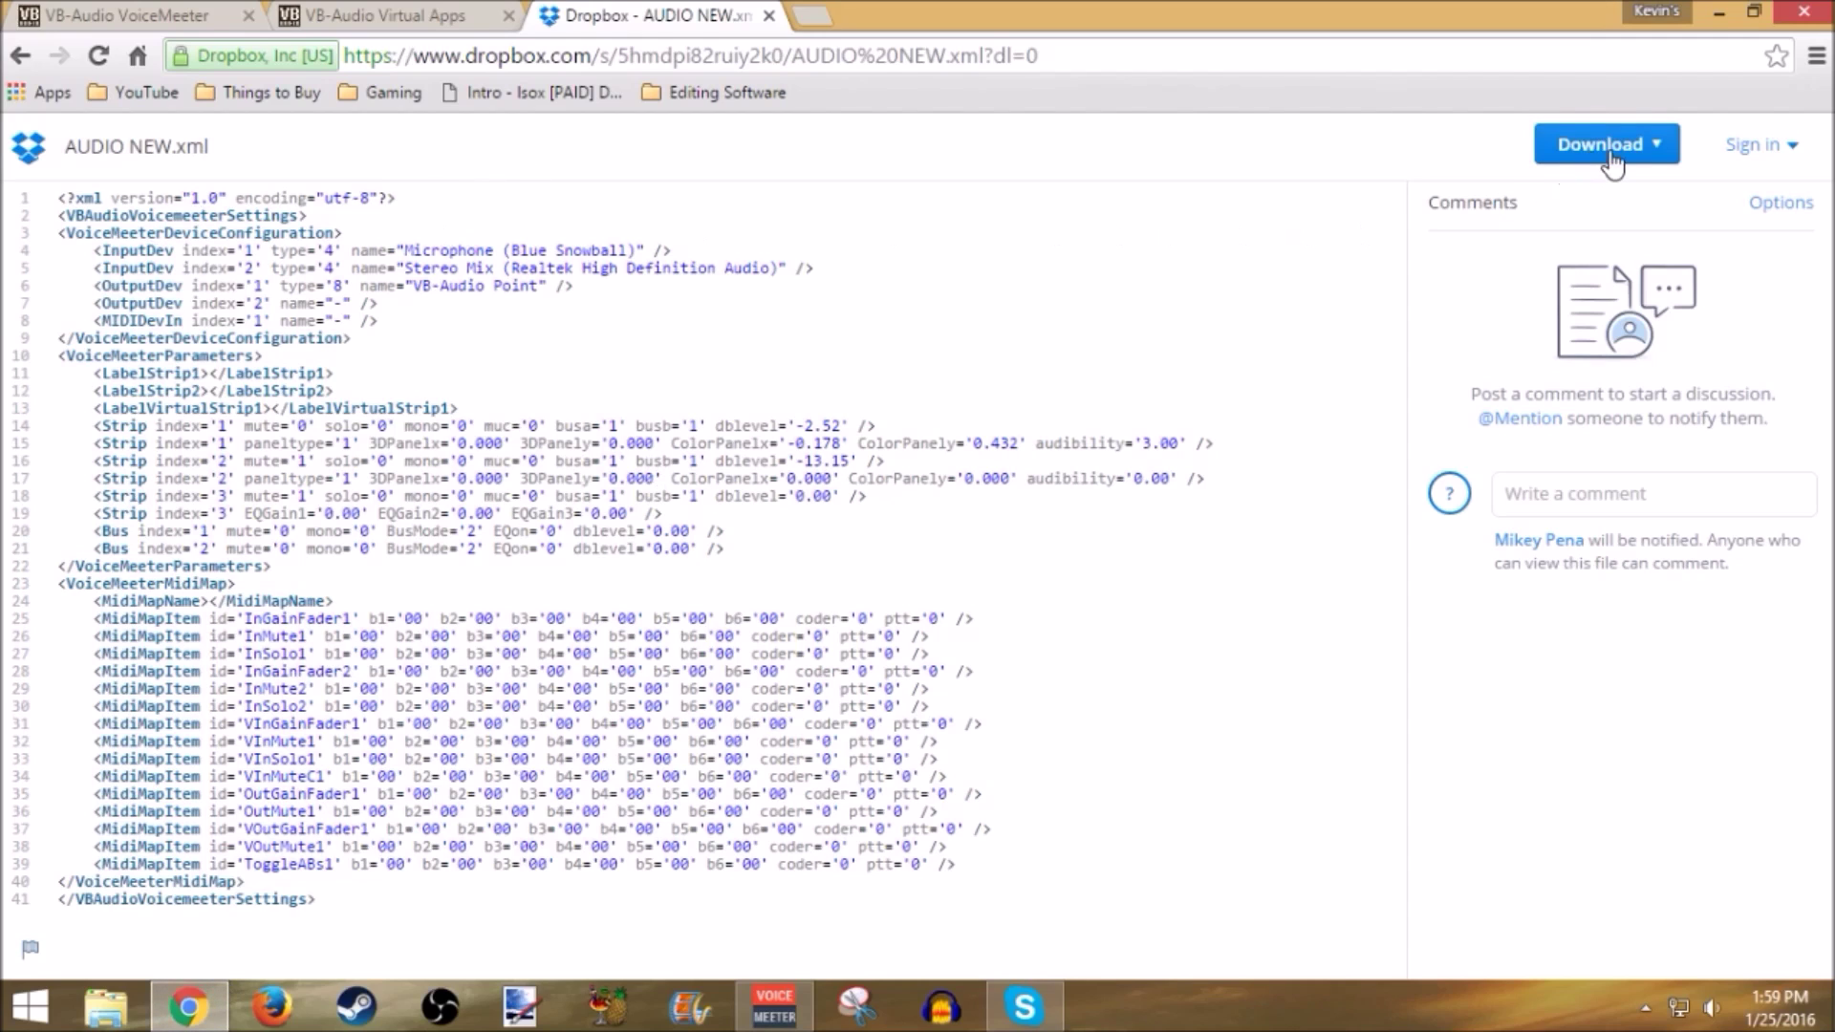
{"action": "left_click", "coordinate": [752, 1011]}
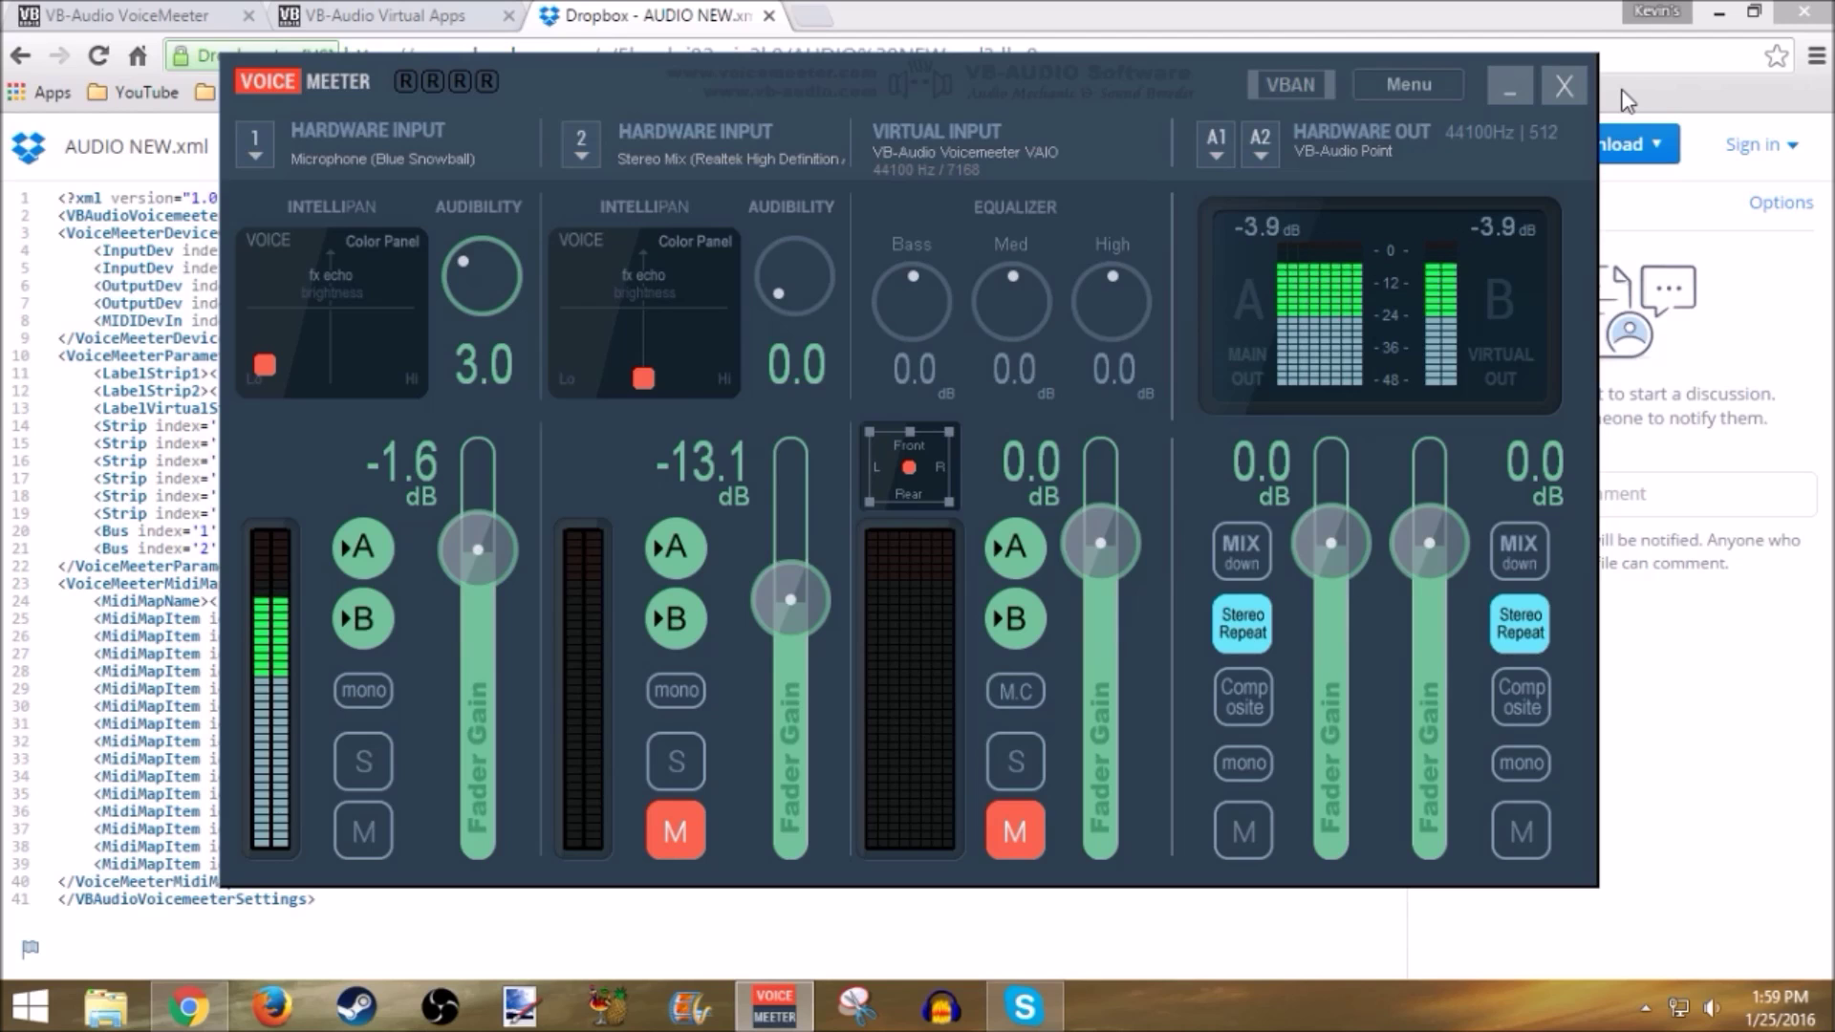
{"action": "left_click", "coordinate": [1628, 100]}
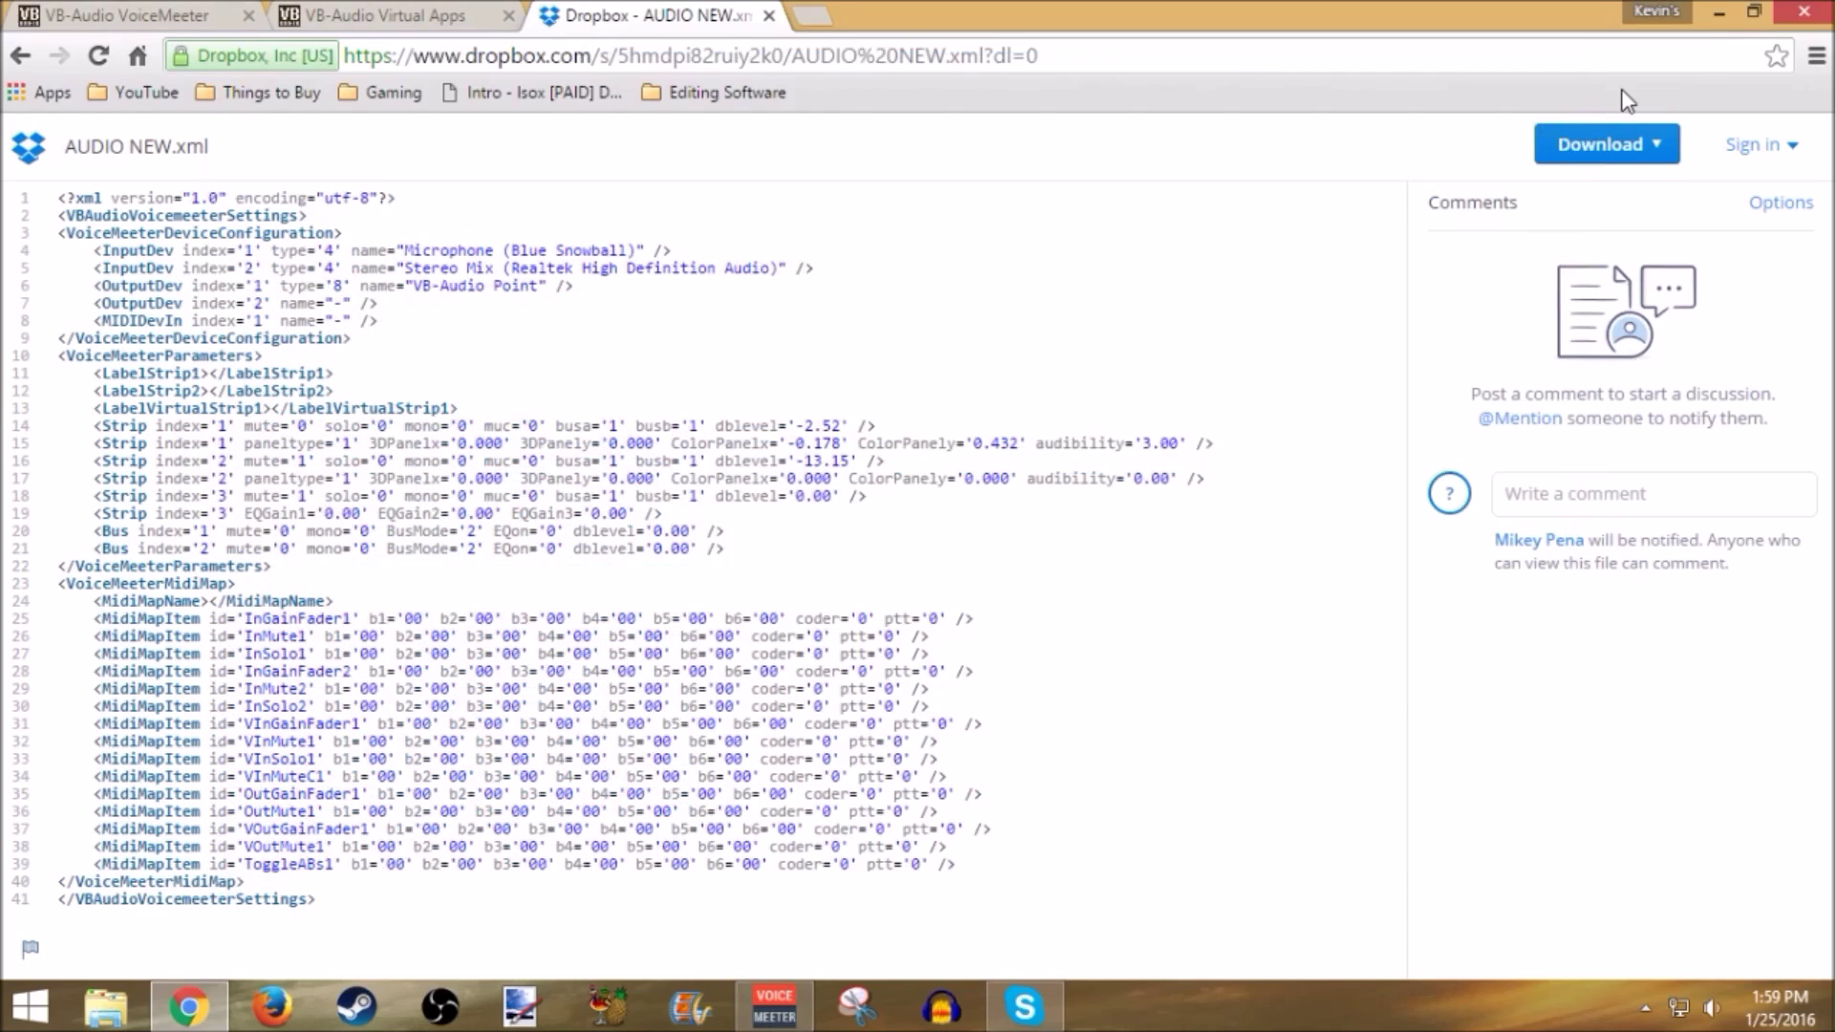
{"action": "left_click", "coordinate": [1718, 13]}
{"action": "left_click", "coordinate": [1493, 81]}
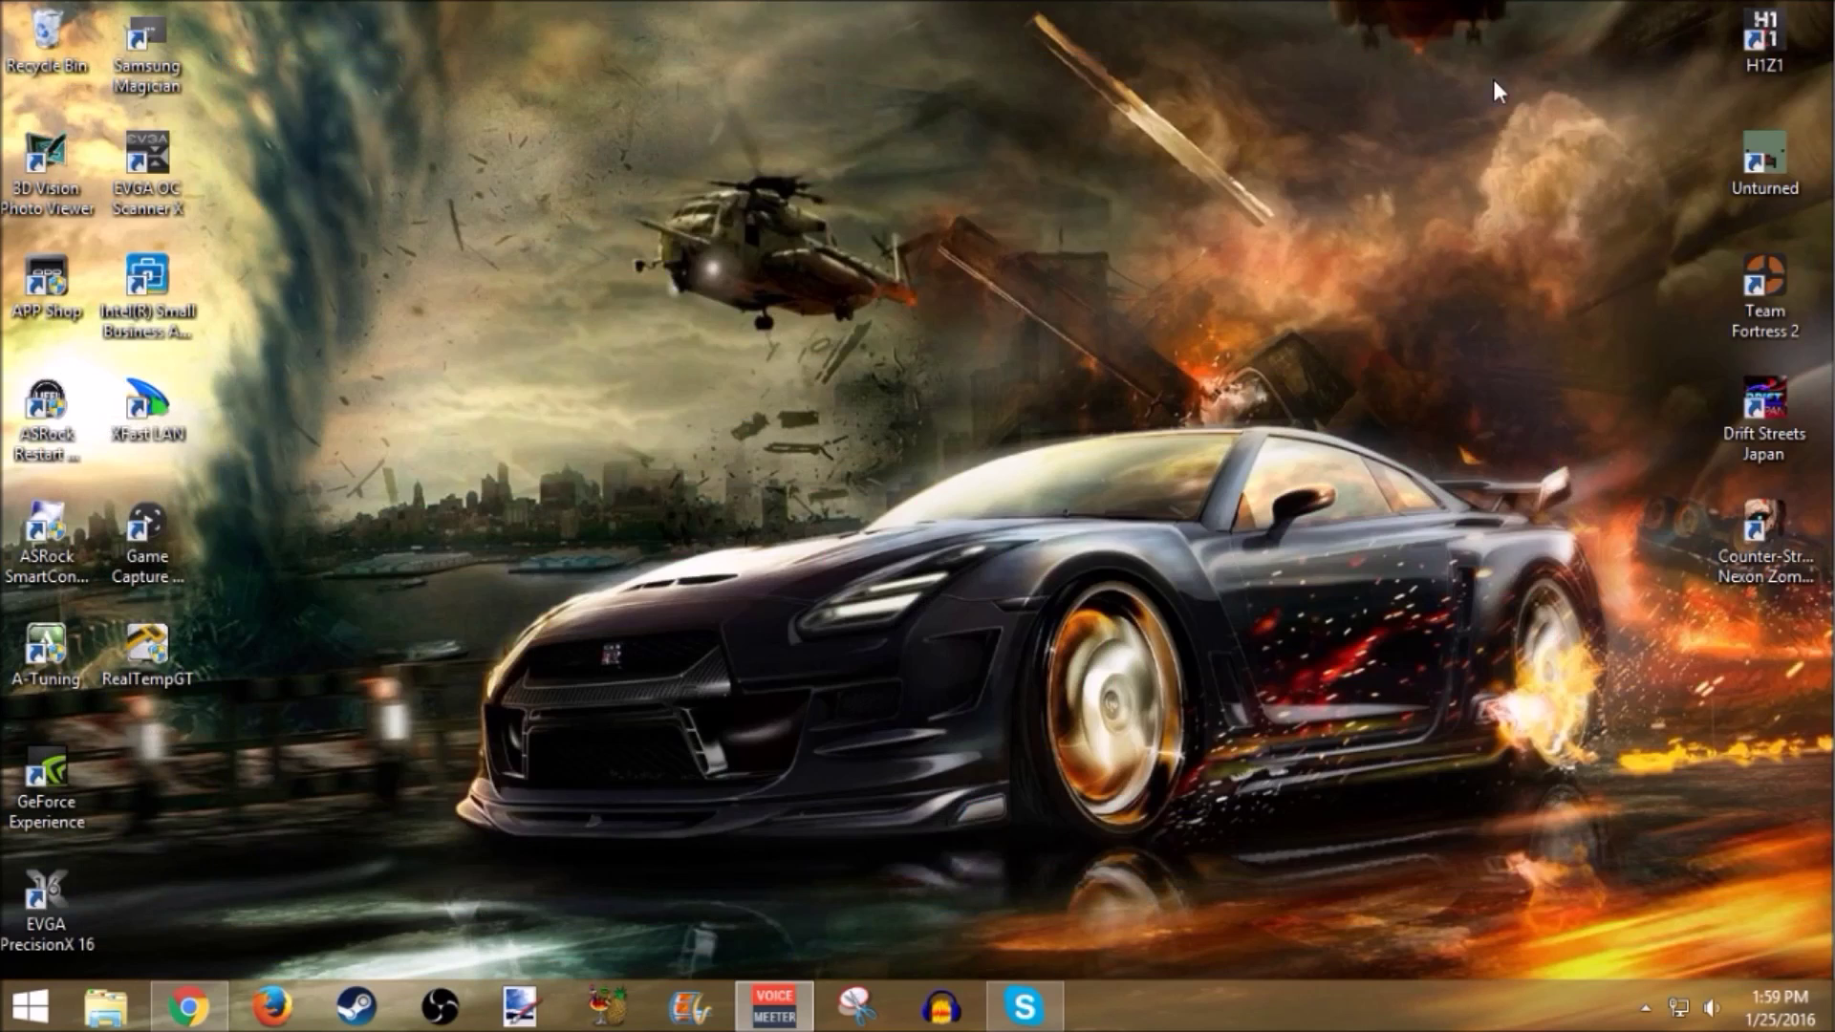
Launch Audacity and set Microphone (Blue Snowball) as the recording device.
{"action": "left_click", "coordinate": [942, 1006]}
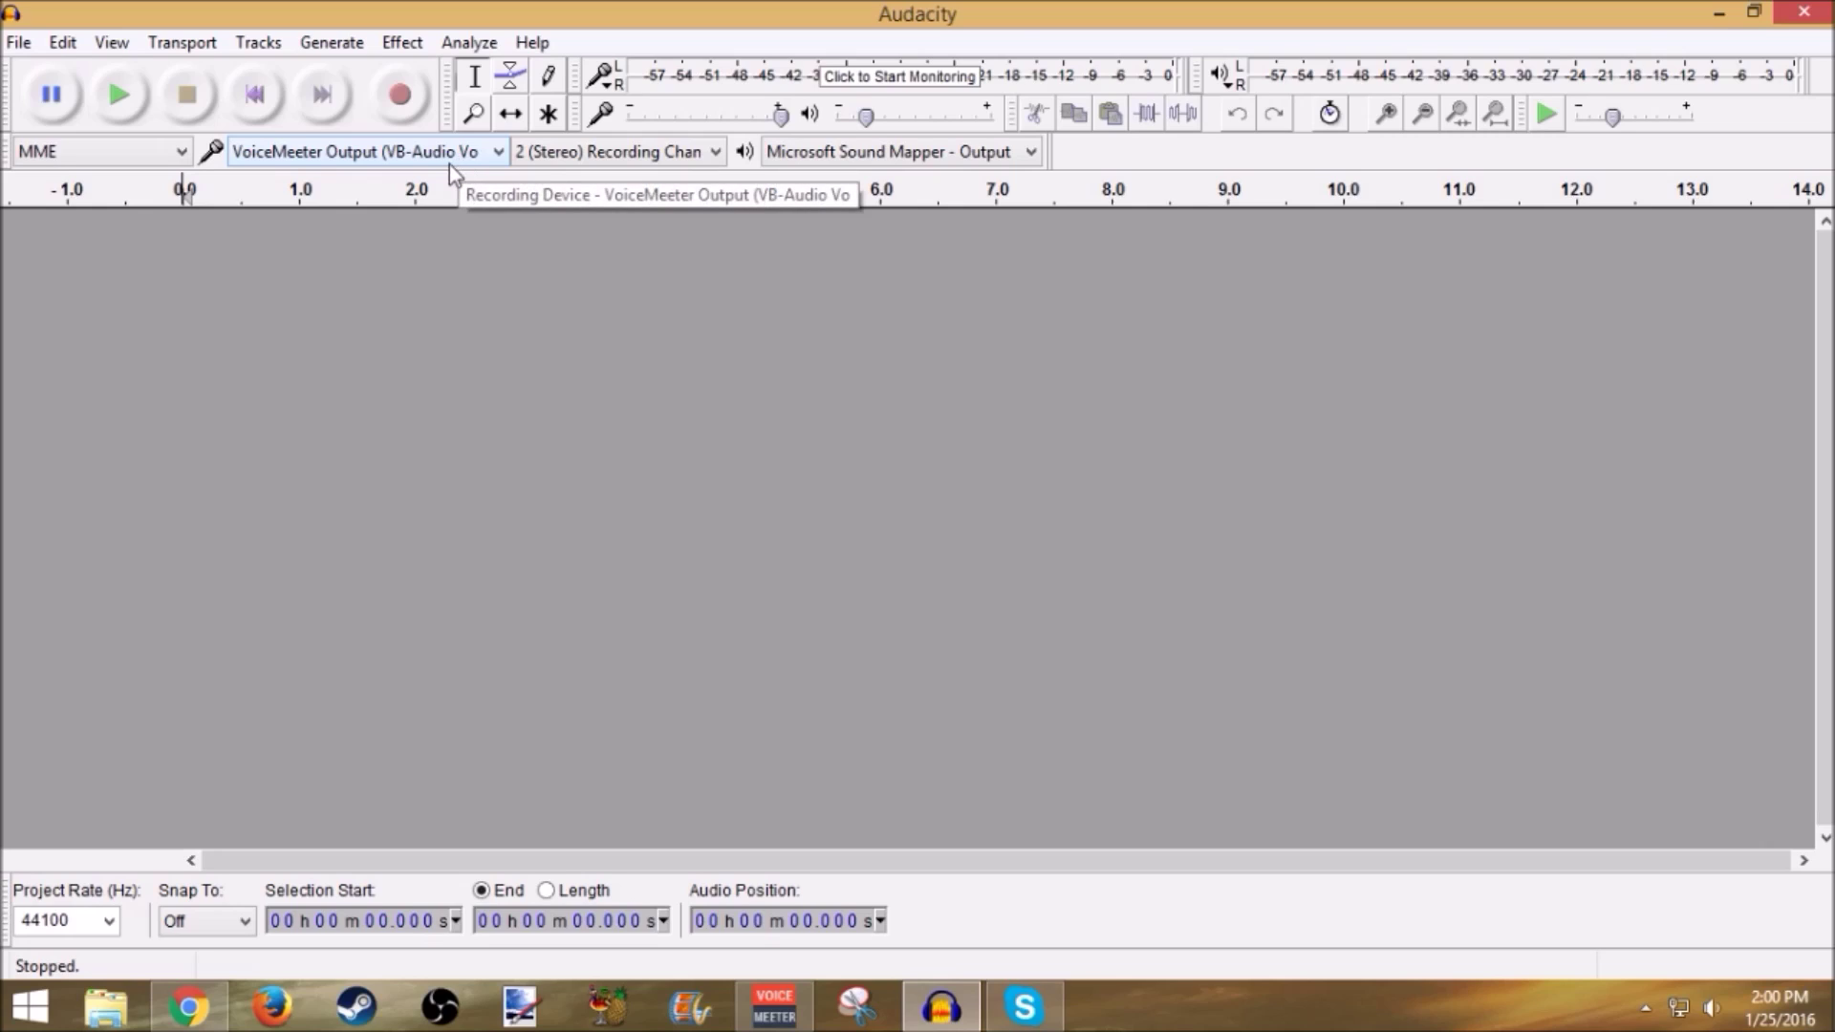
{"action": "left_click", "coordinate": [450, 164]}
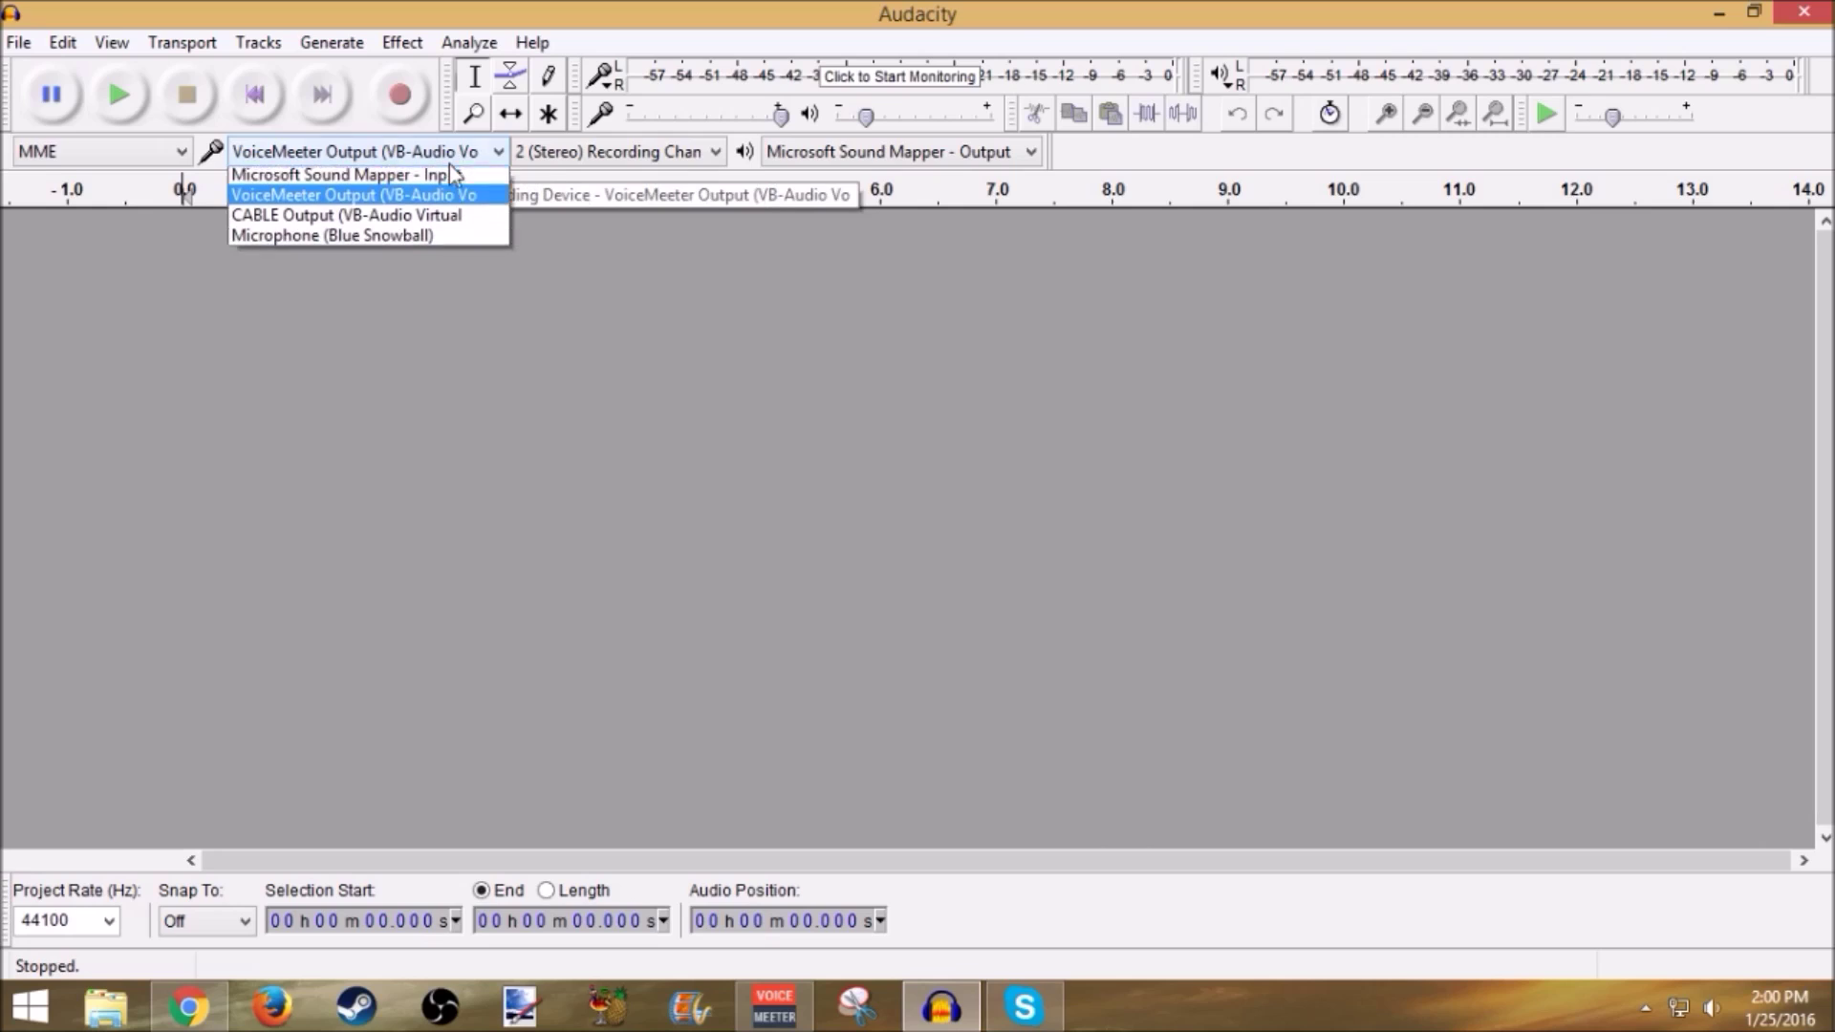
{"action": "left_click", "coordinate": [401, 233]}
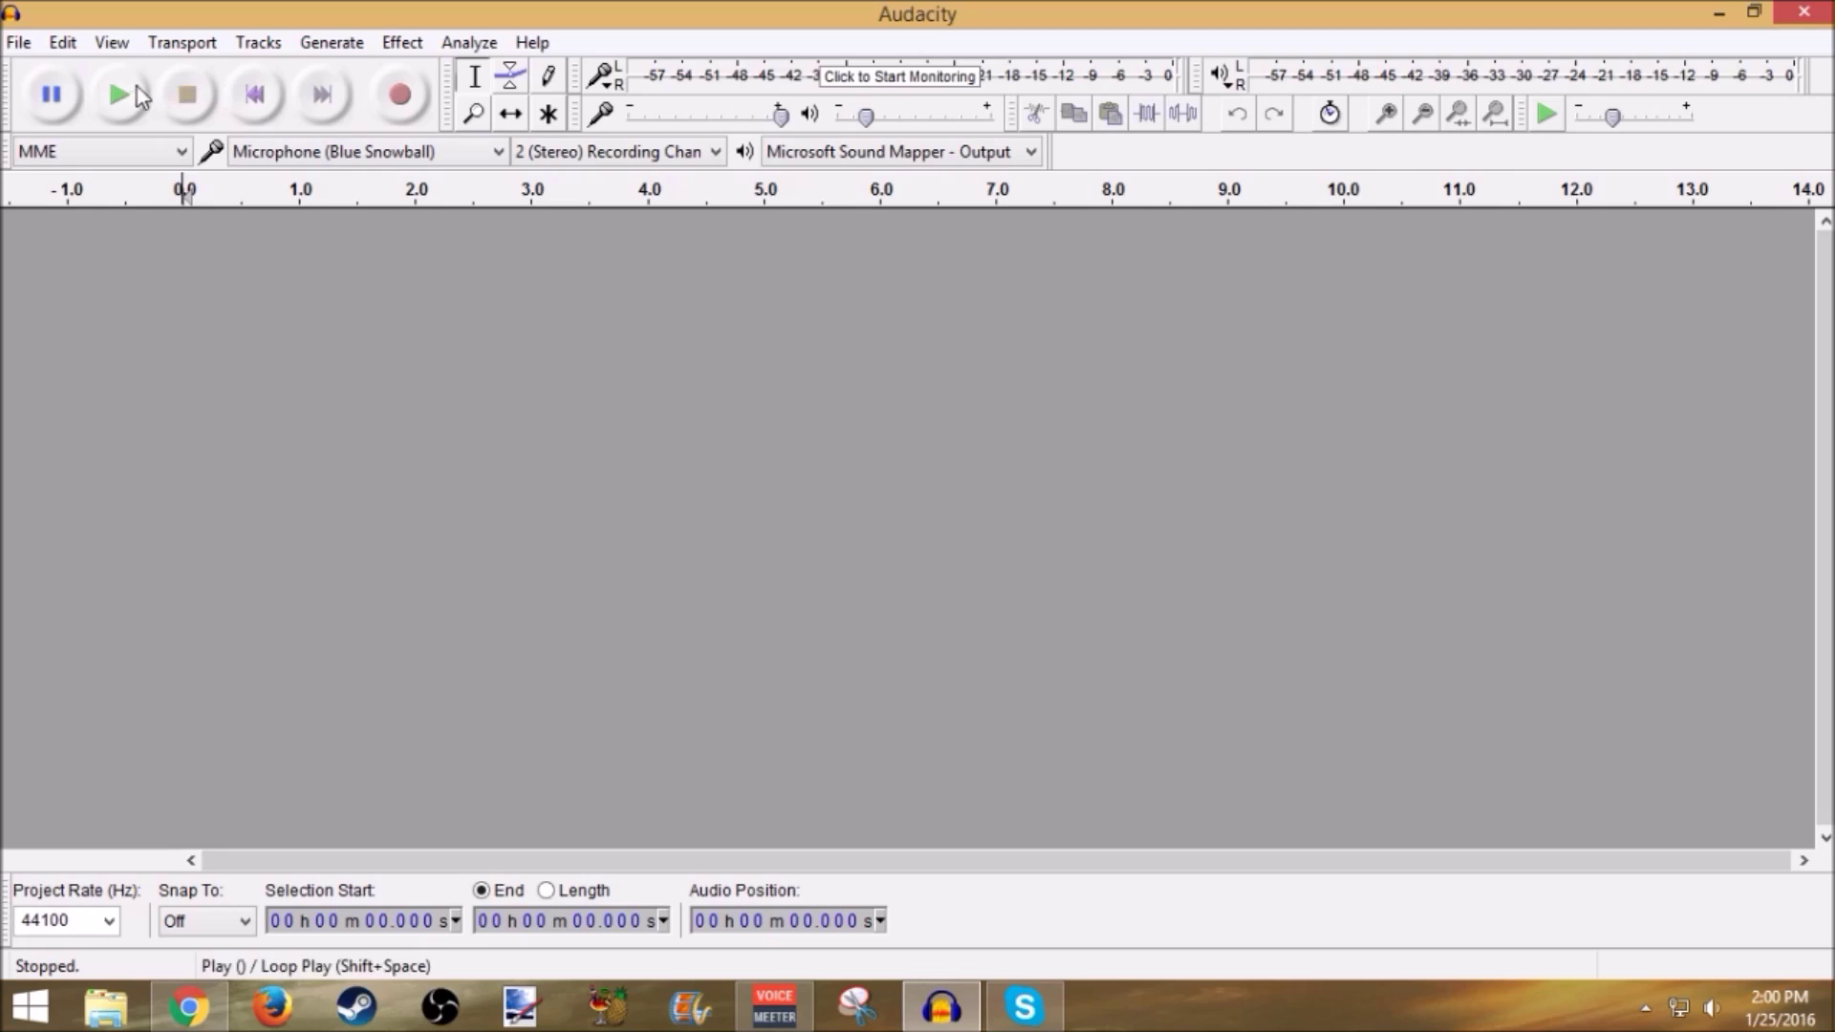
Record a roughly ten-second raw mic voice test and play it back from before the speech.
{"action": "left_click", "coordinate": [411, 111]}
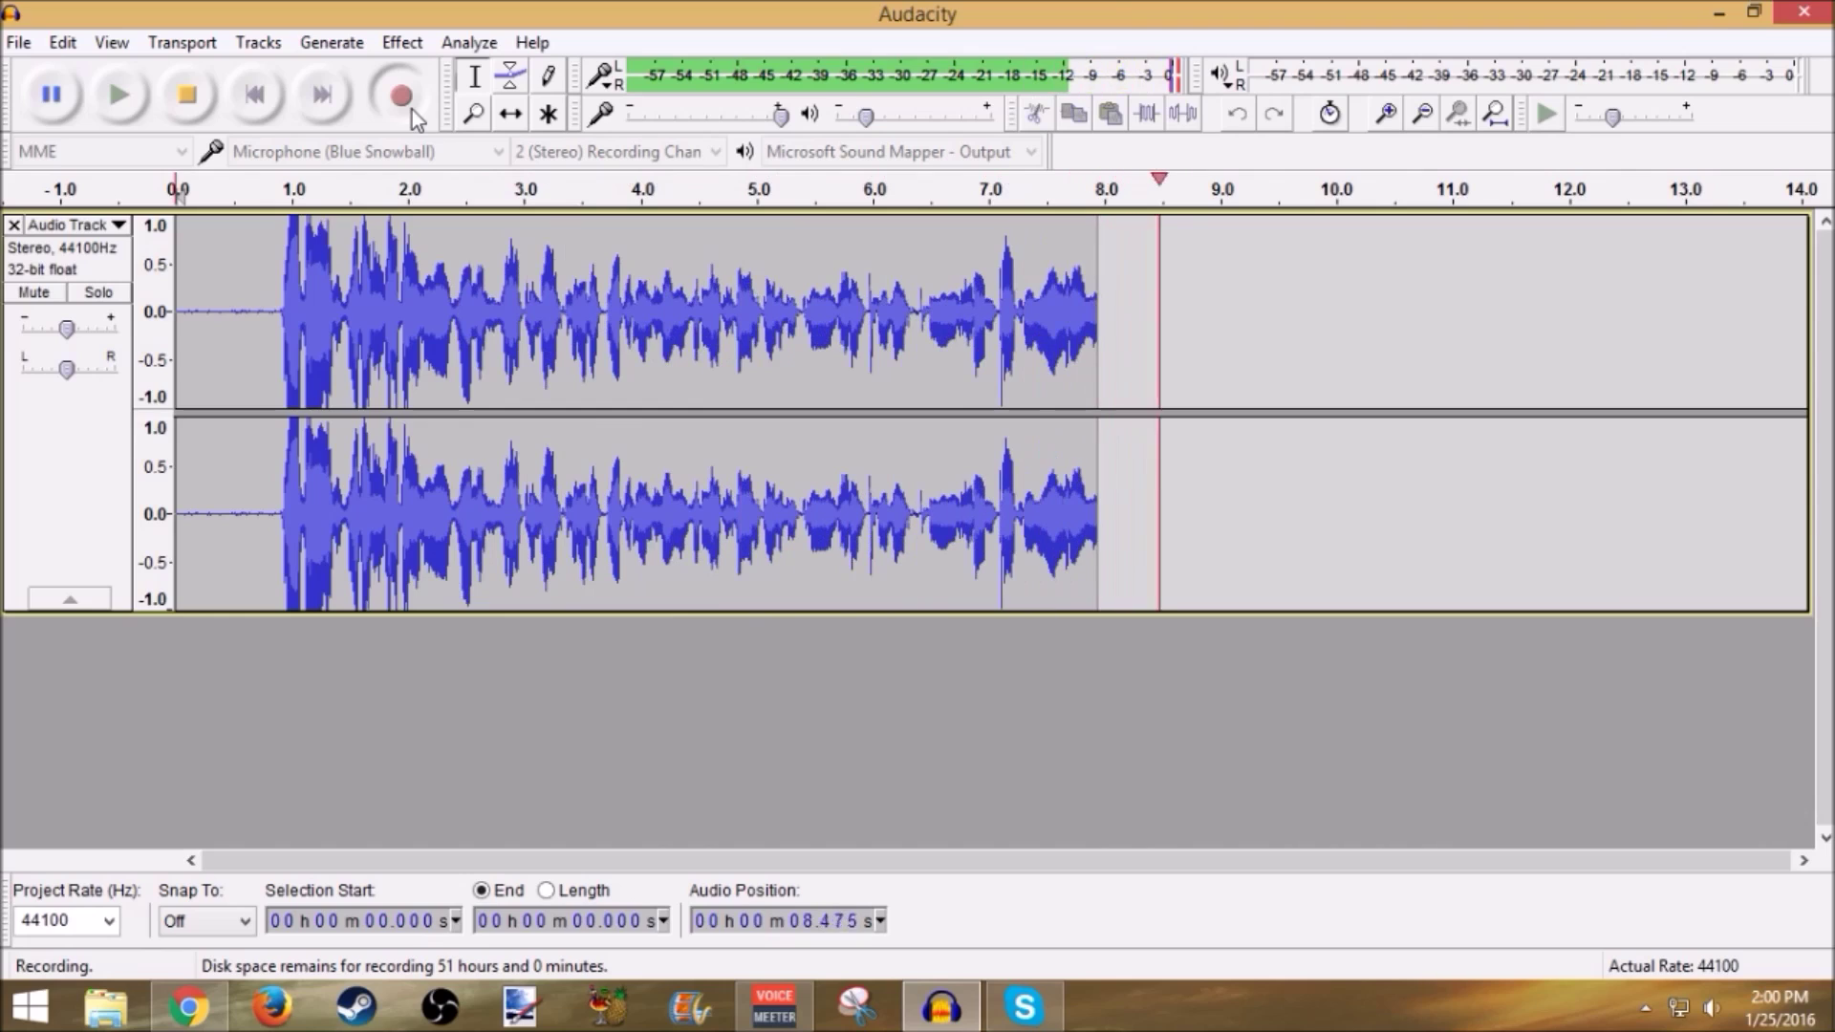
{"action": "left_click", "coordinate": [177, 98]}
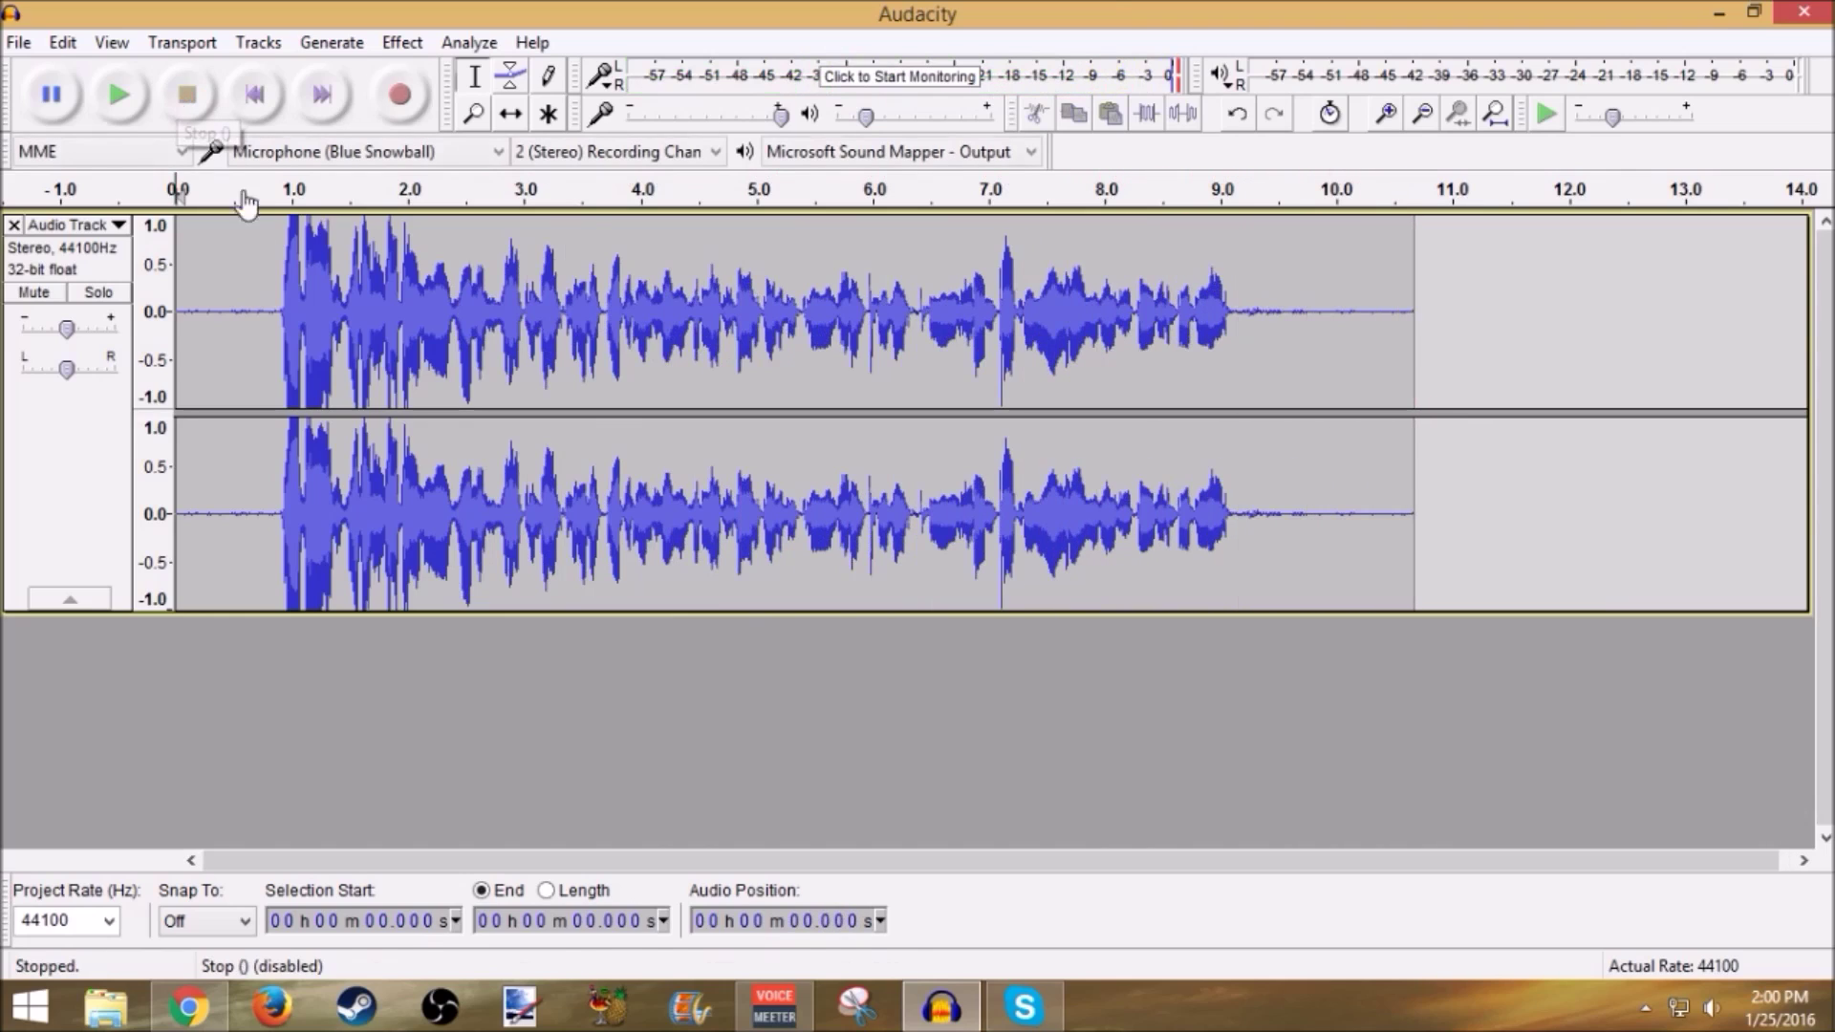
{"action": "left_click", "coordinate": [261, 278]}
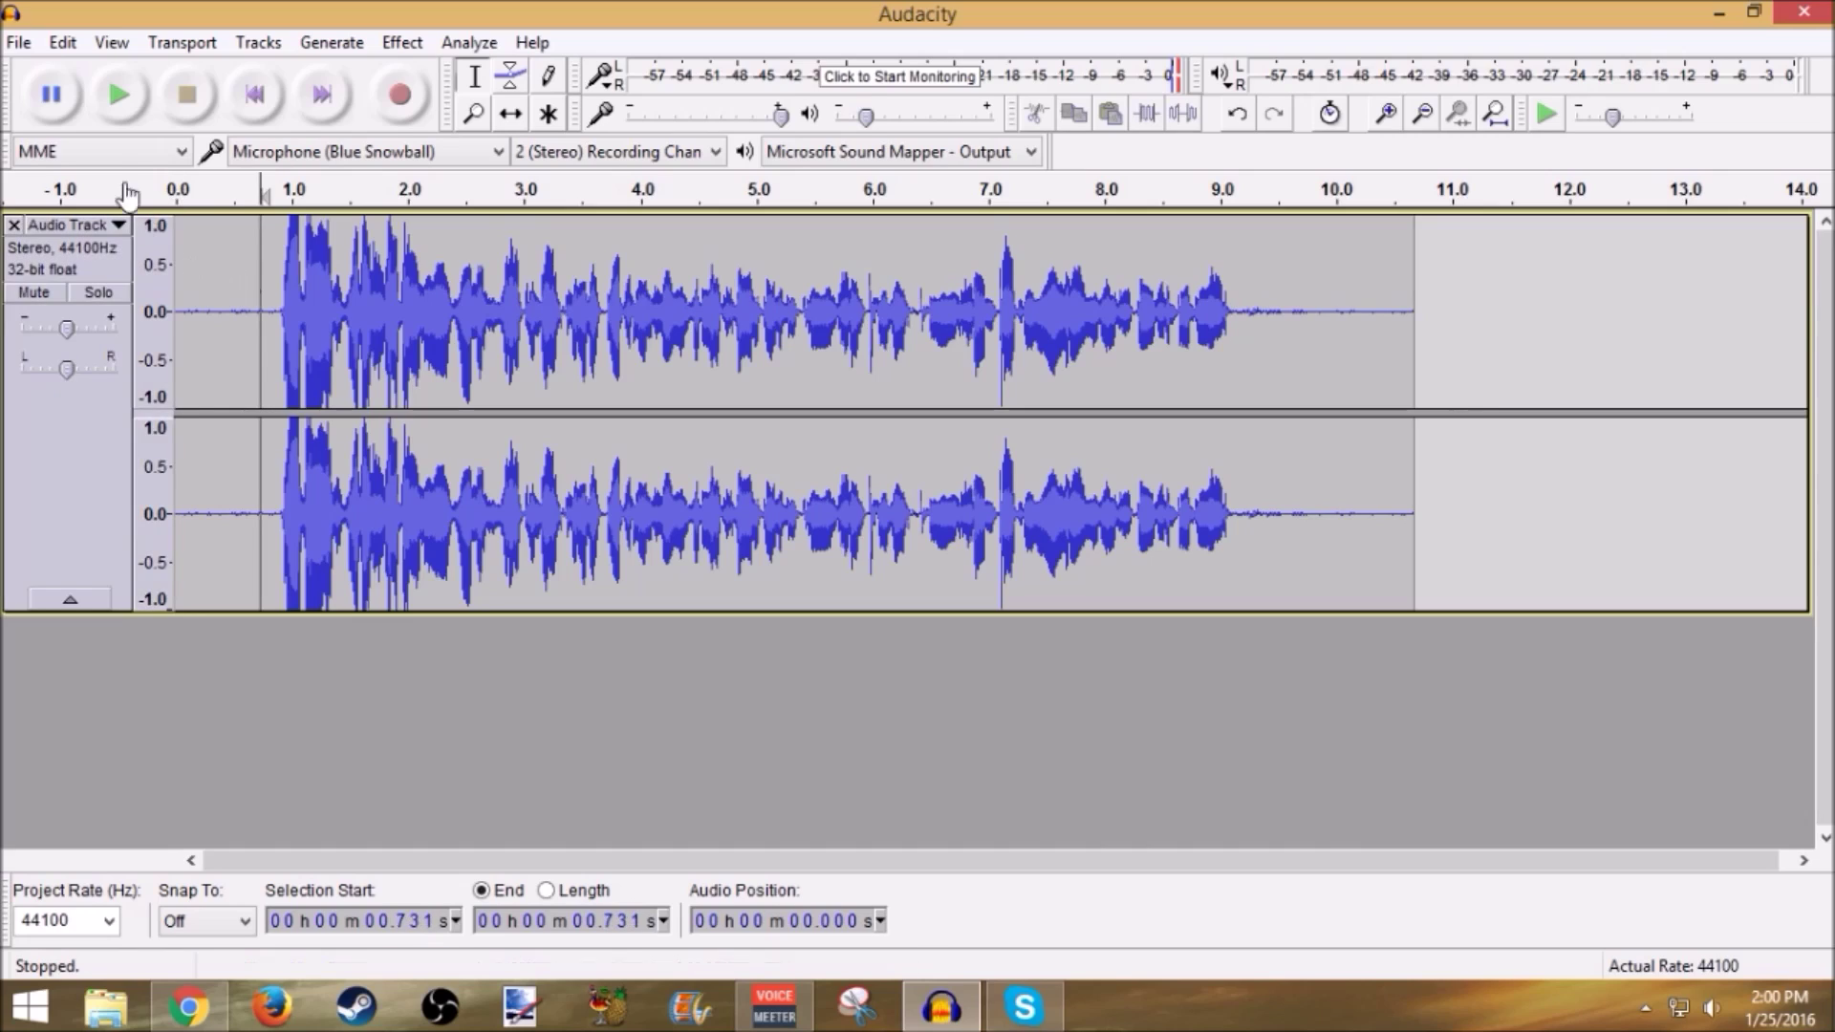
{"action": "left_click", "coordinate": [124, 96]}
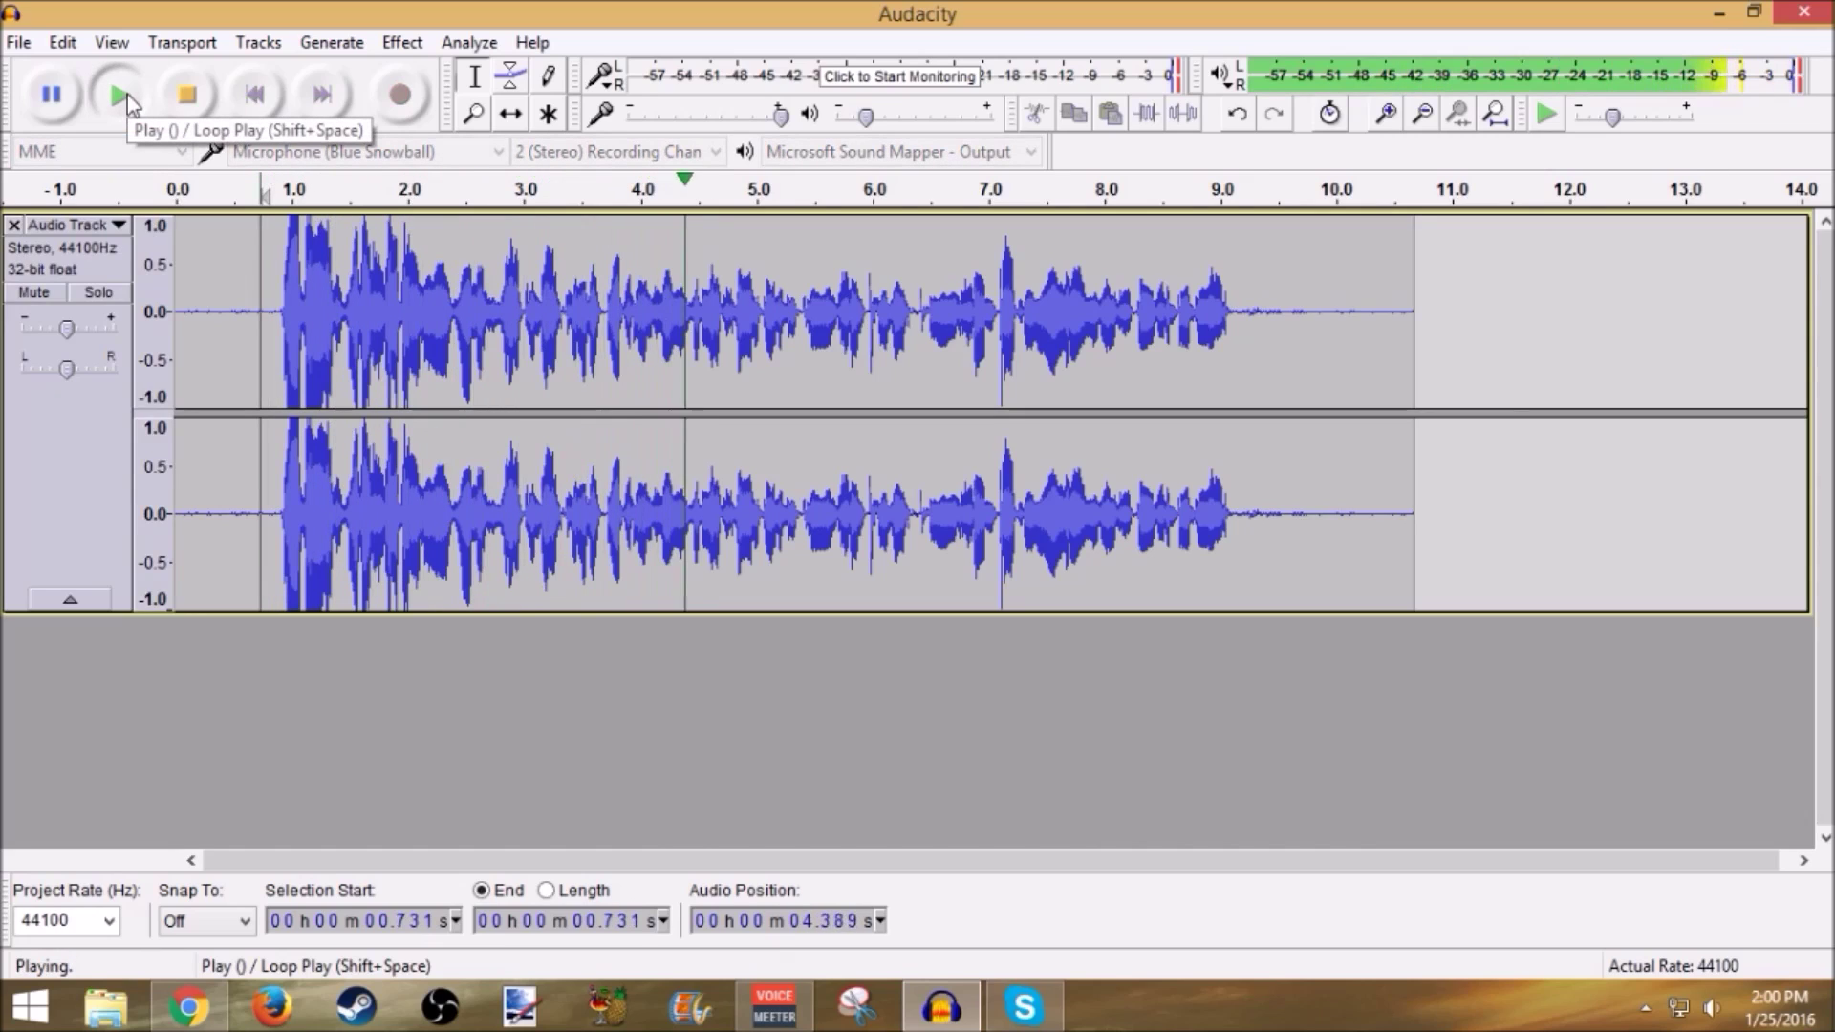
{"action": "left_click", "coordinate": [175, 99]}
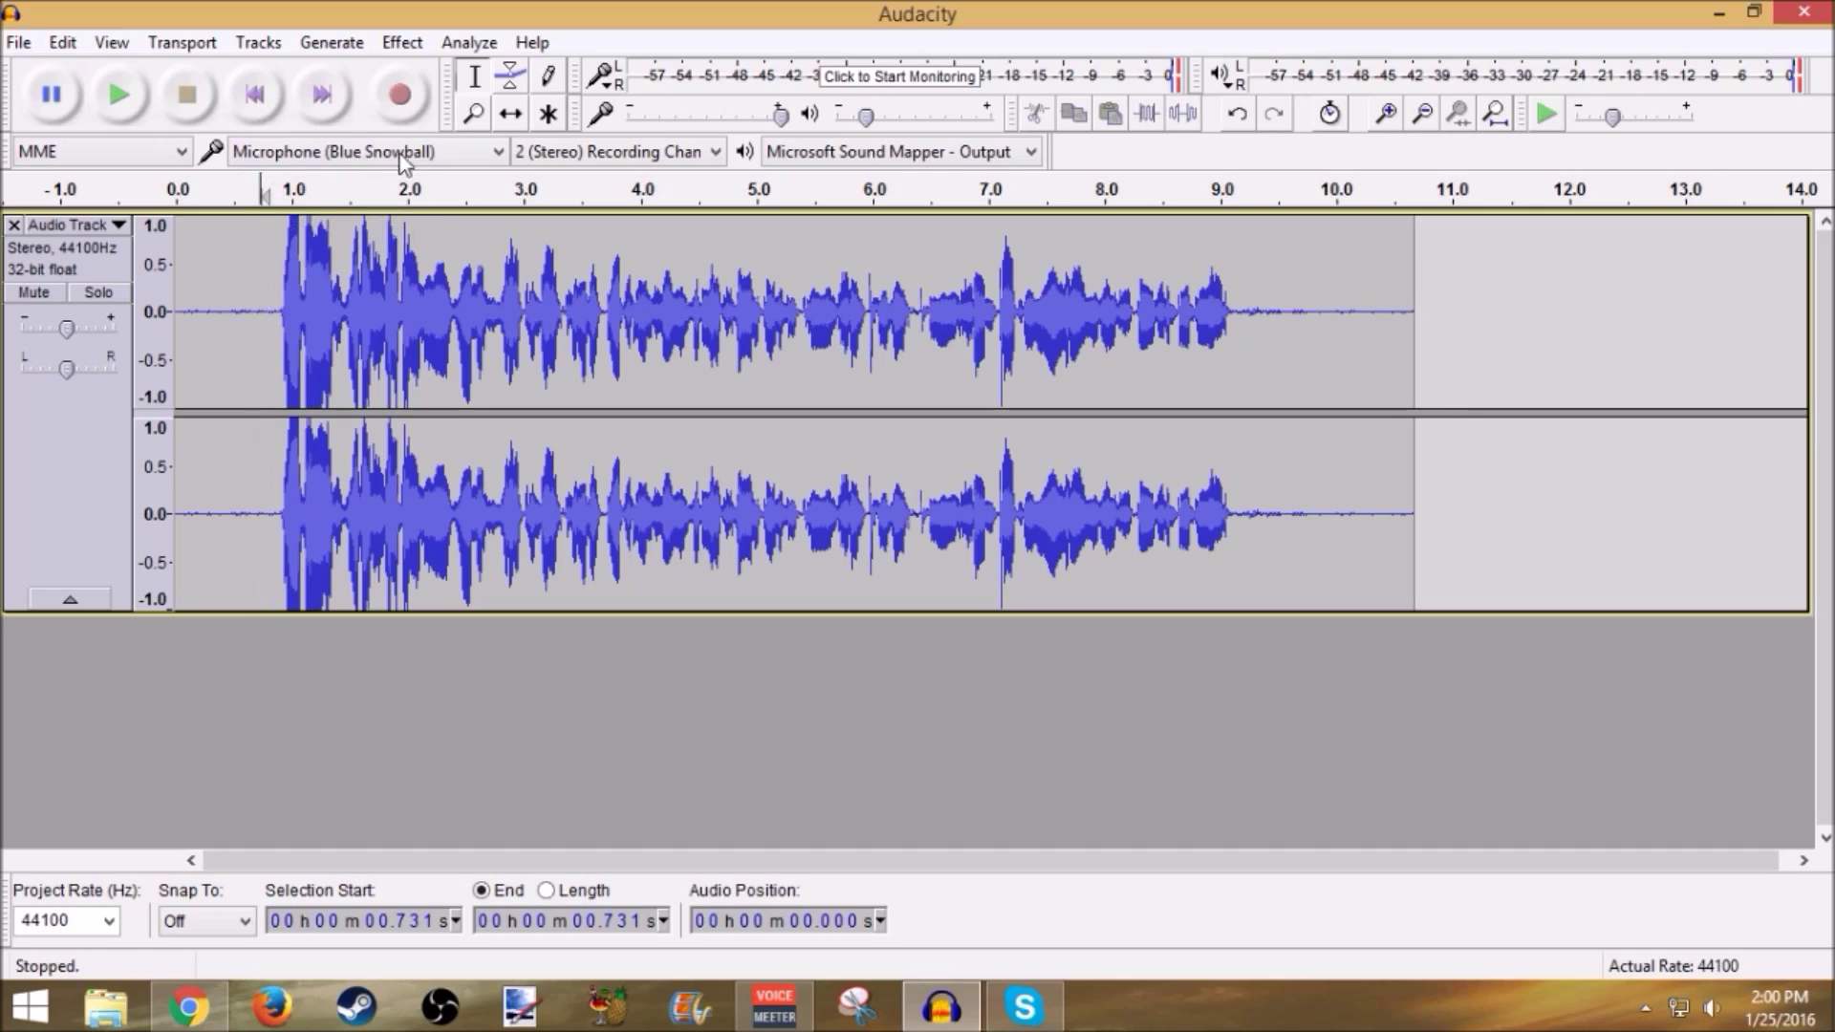
Undo the raw-mic recording and set the recording device to VoiceMeeter Output.
{"action": "key", "text": "ctrl+z"}
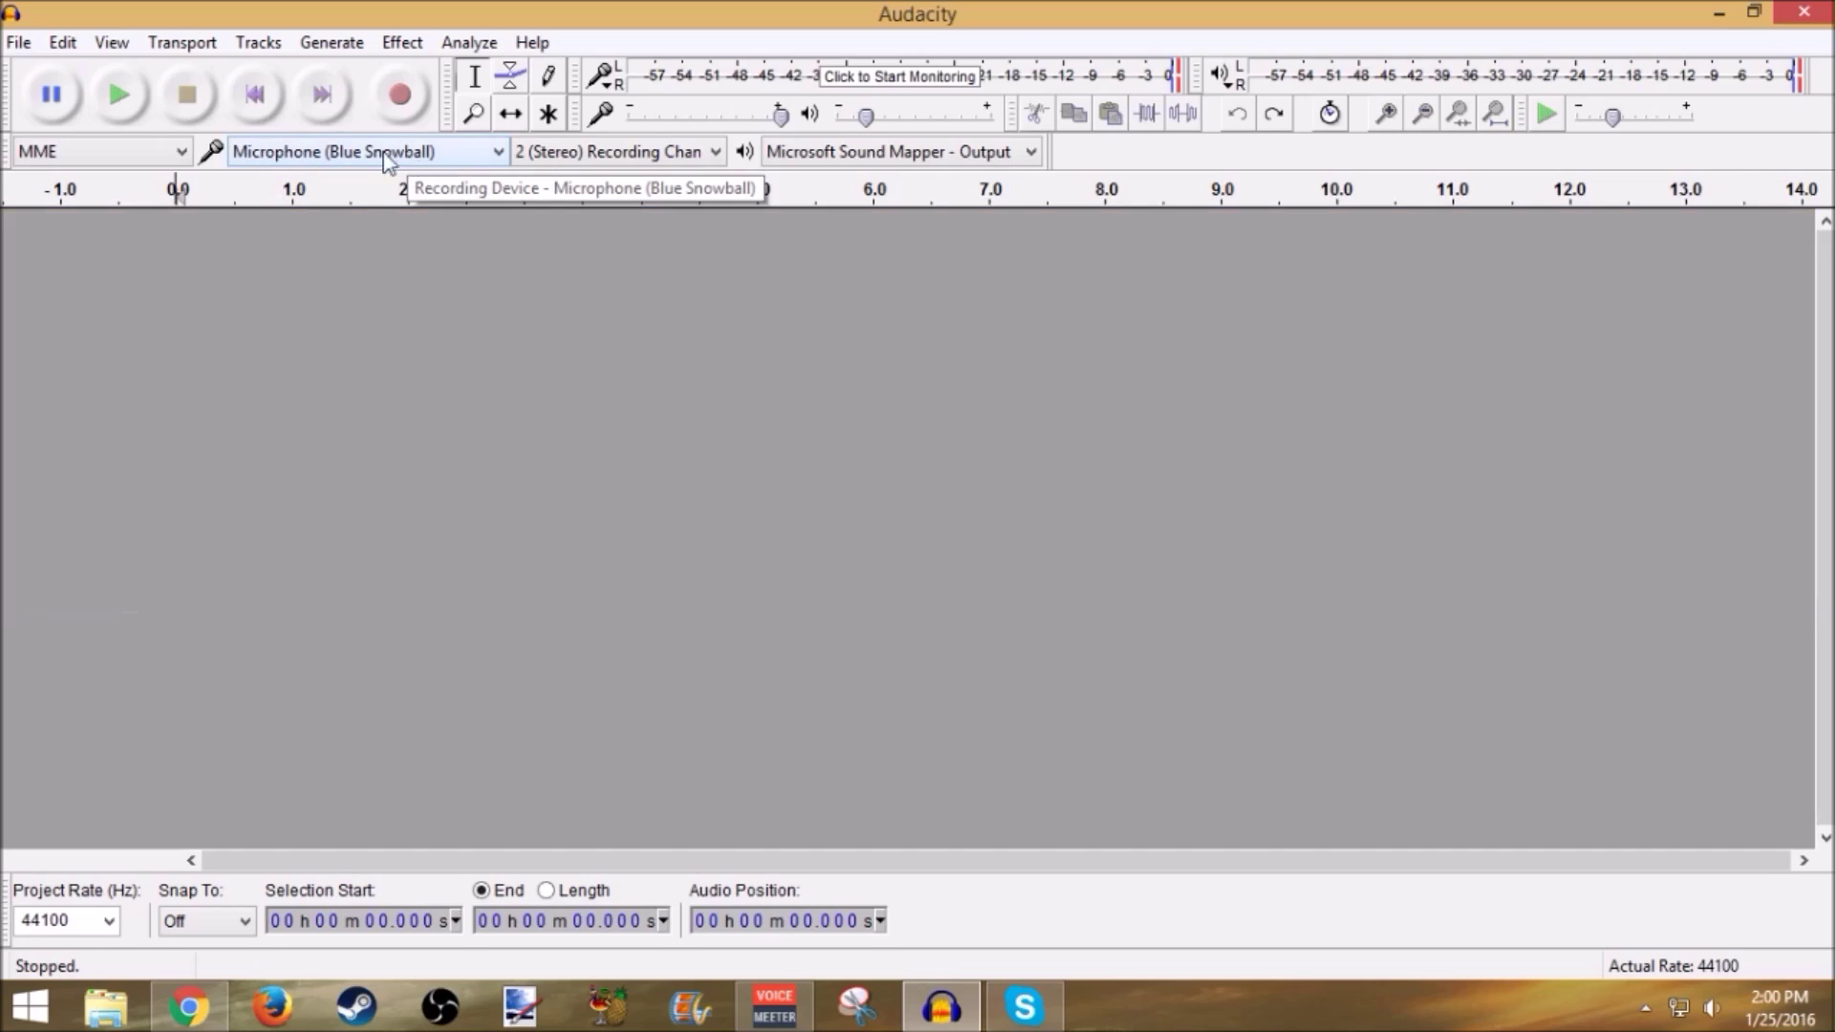
{"action": "left_click", "coordinate": [267, 153]}
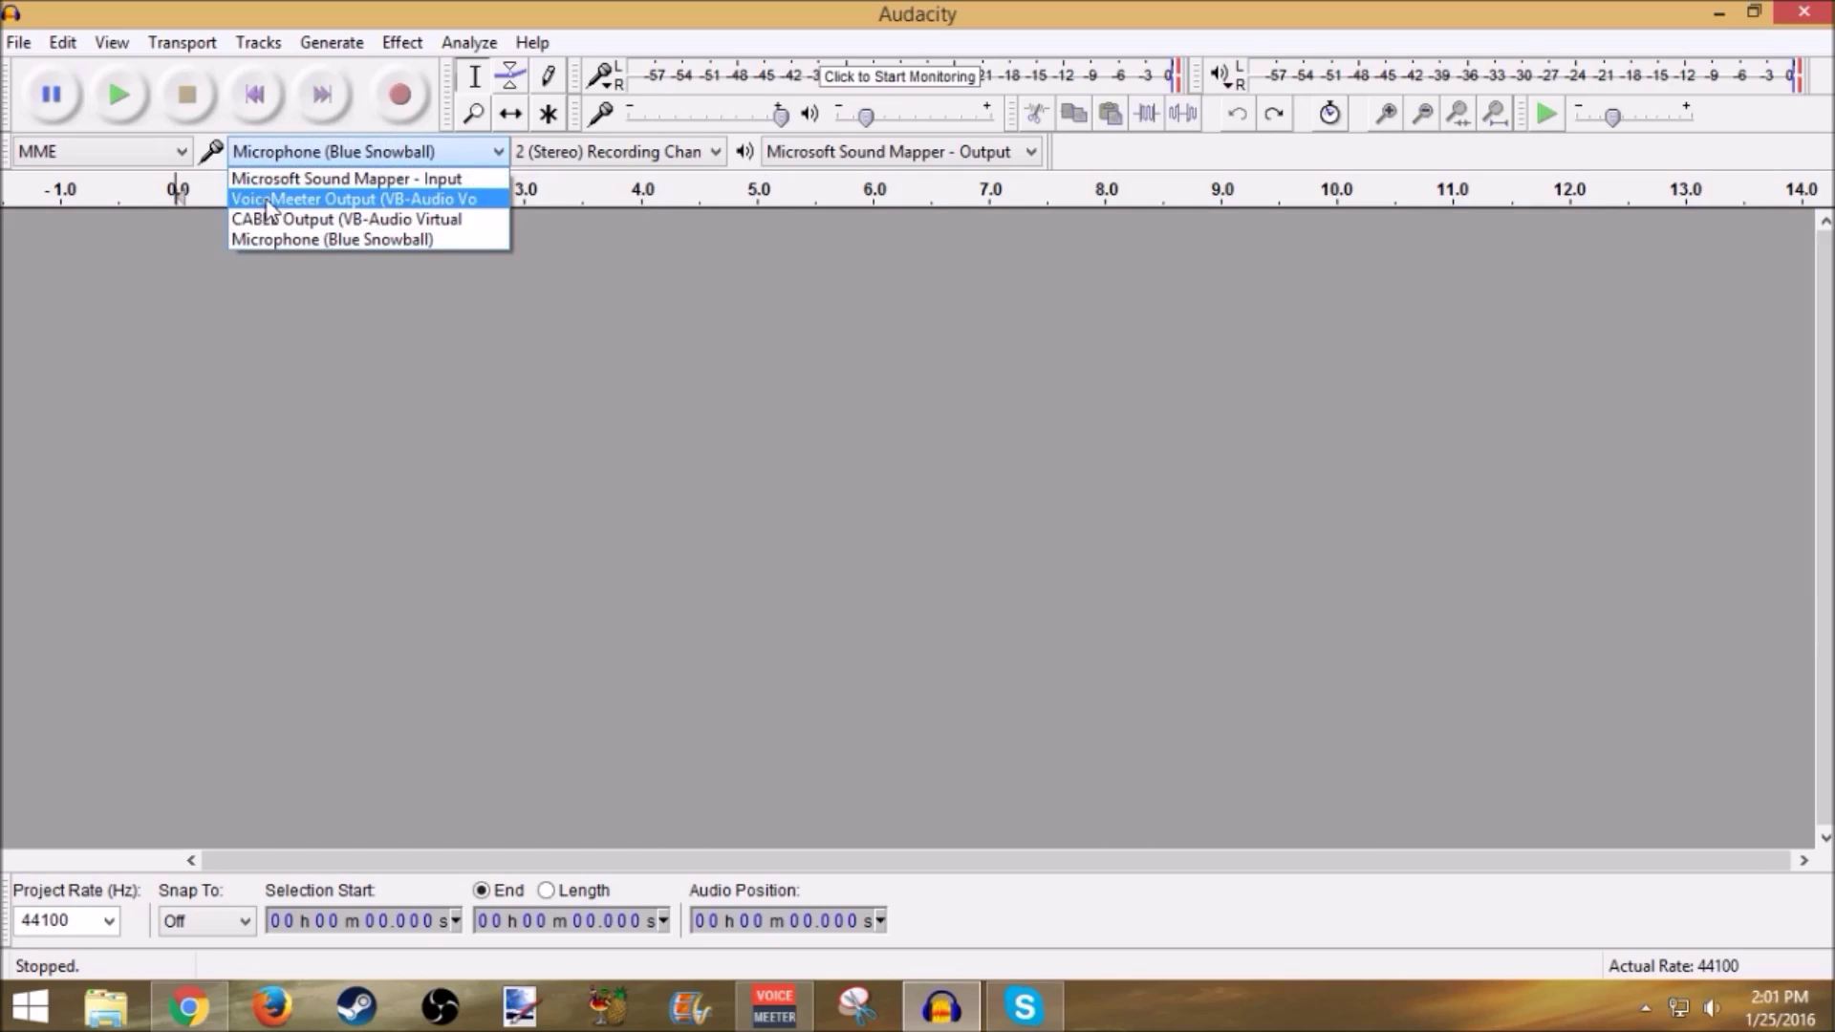
{"action": "left_click", "coordinate": [284, 198]}
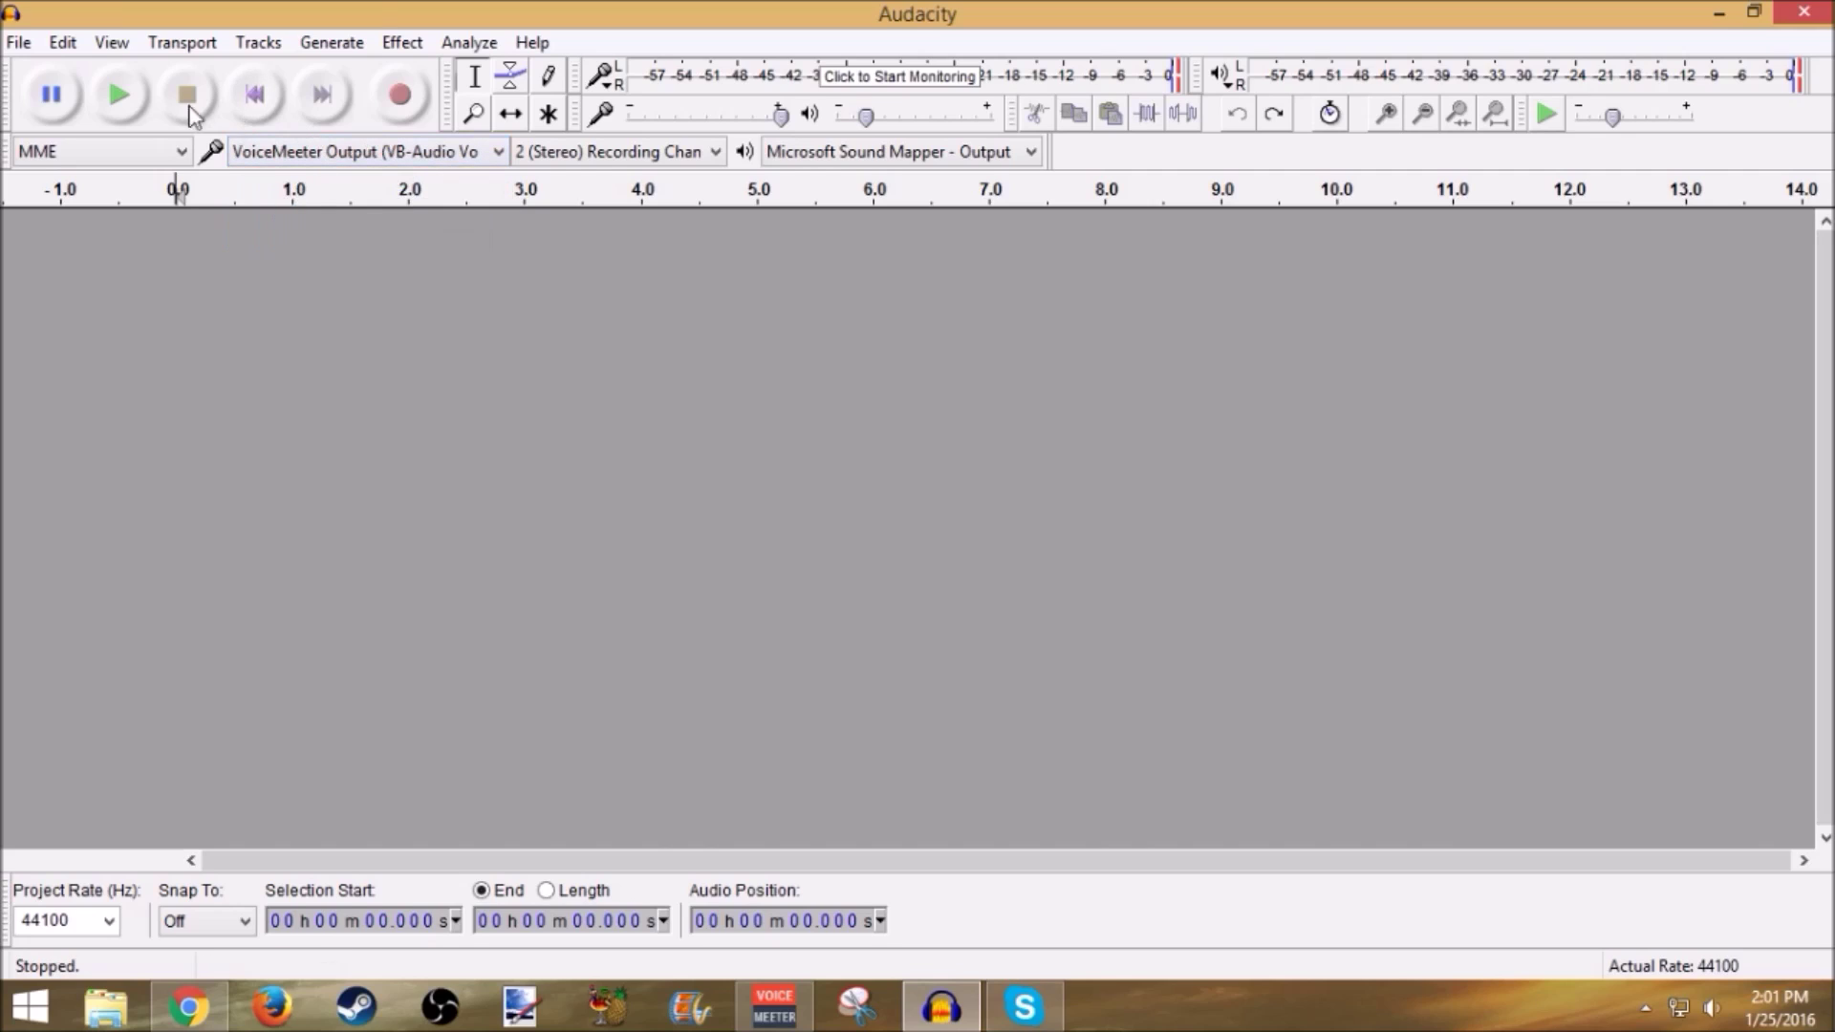
{"action": "left_click", "coordinate": [294, 158]}
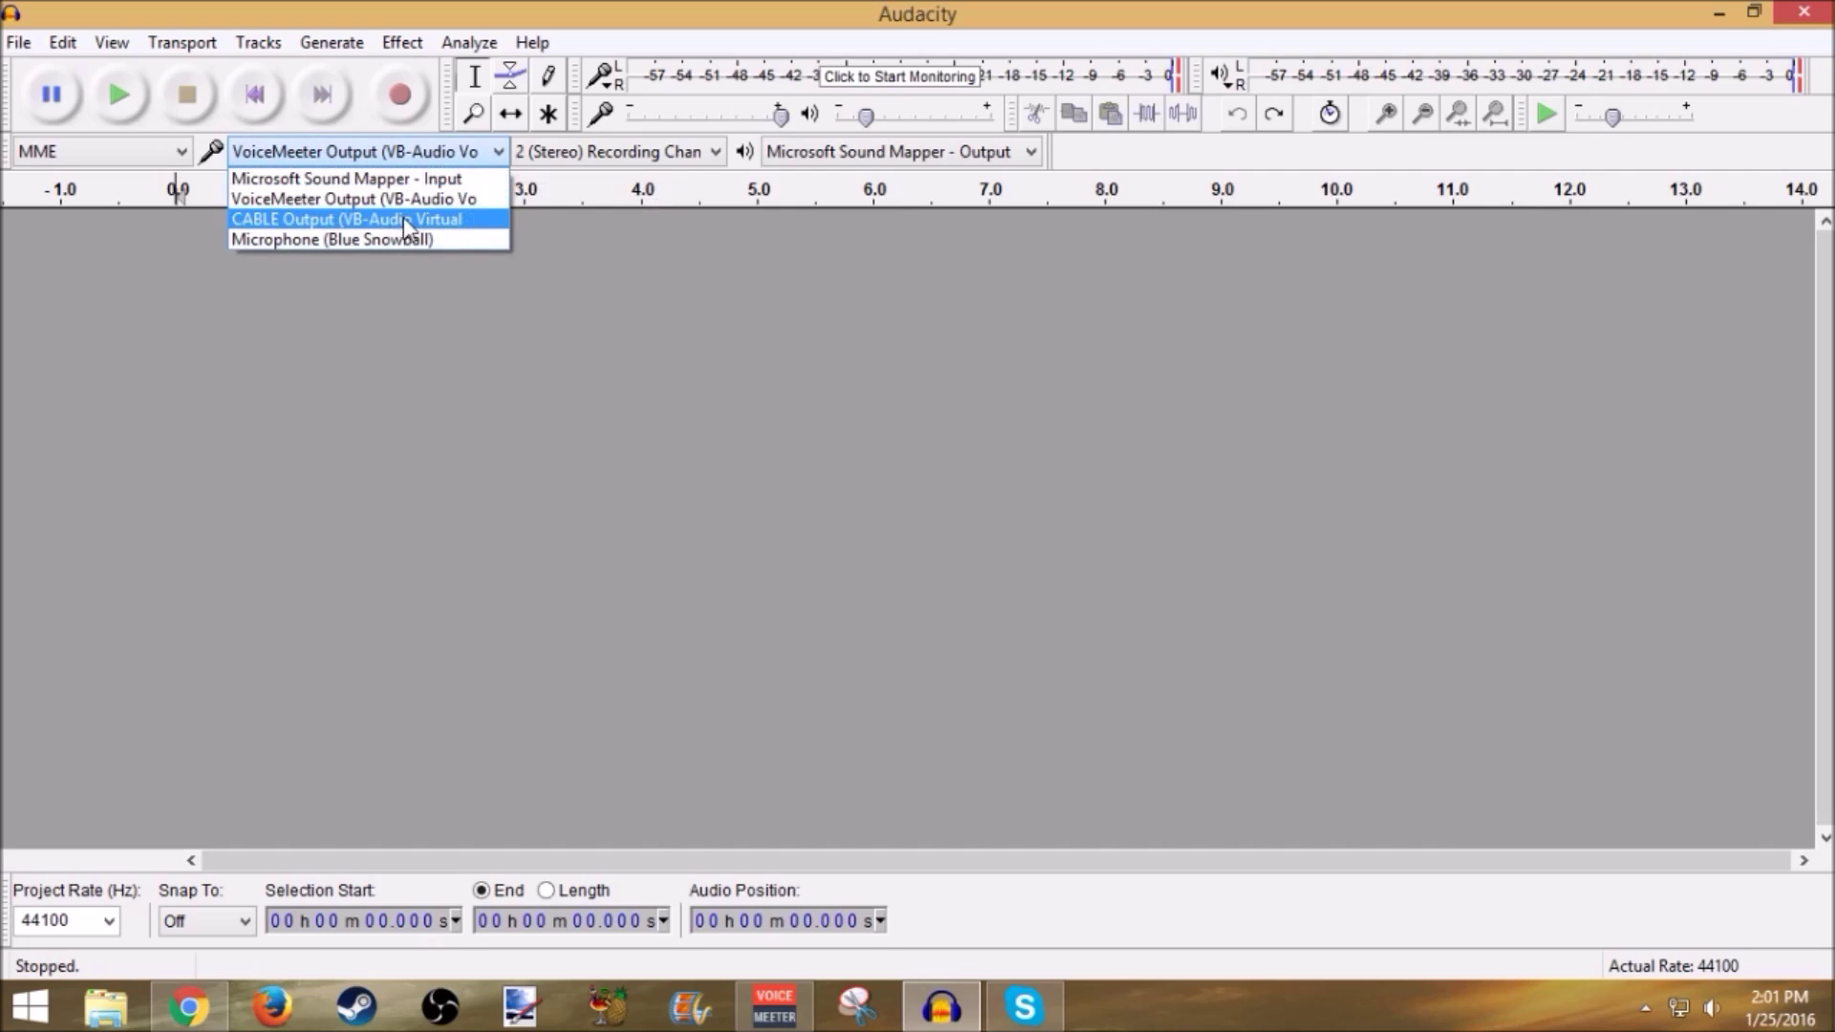
{"action": "left_click", "coordinate": [401, 199]}
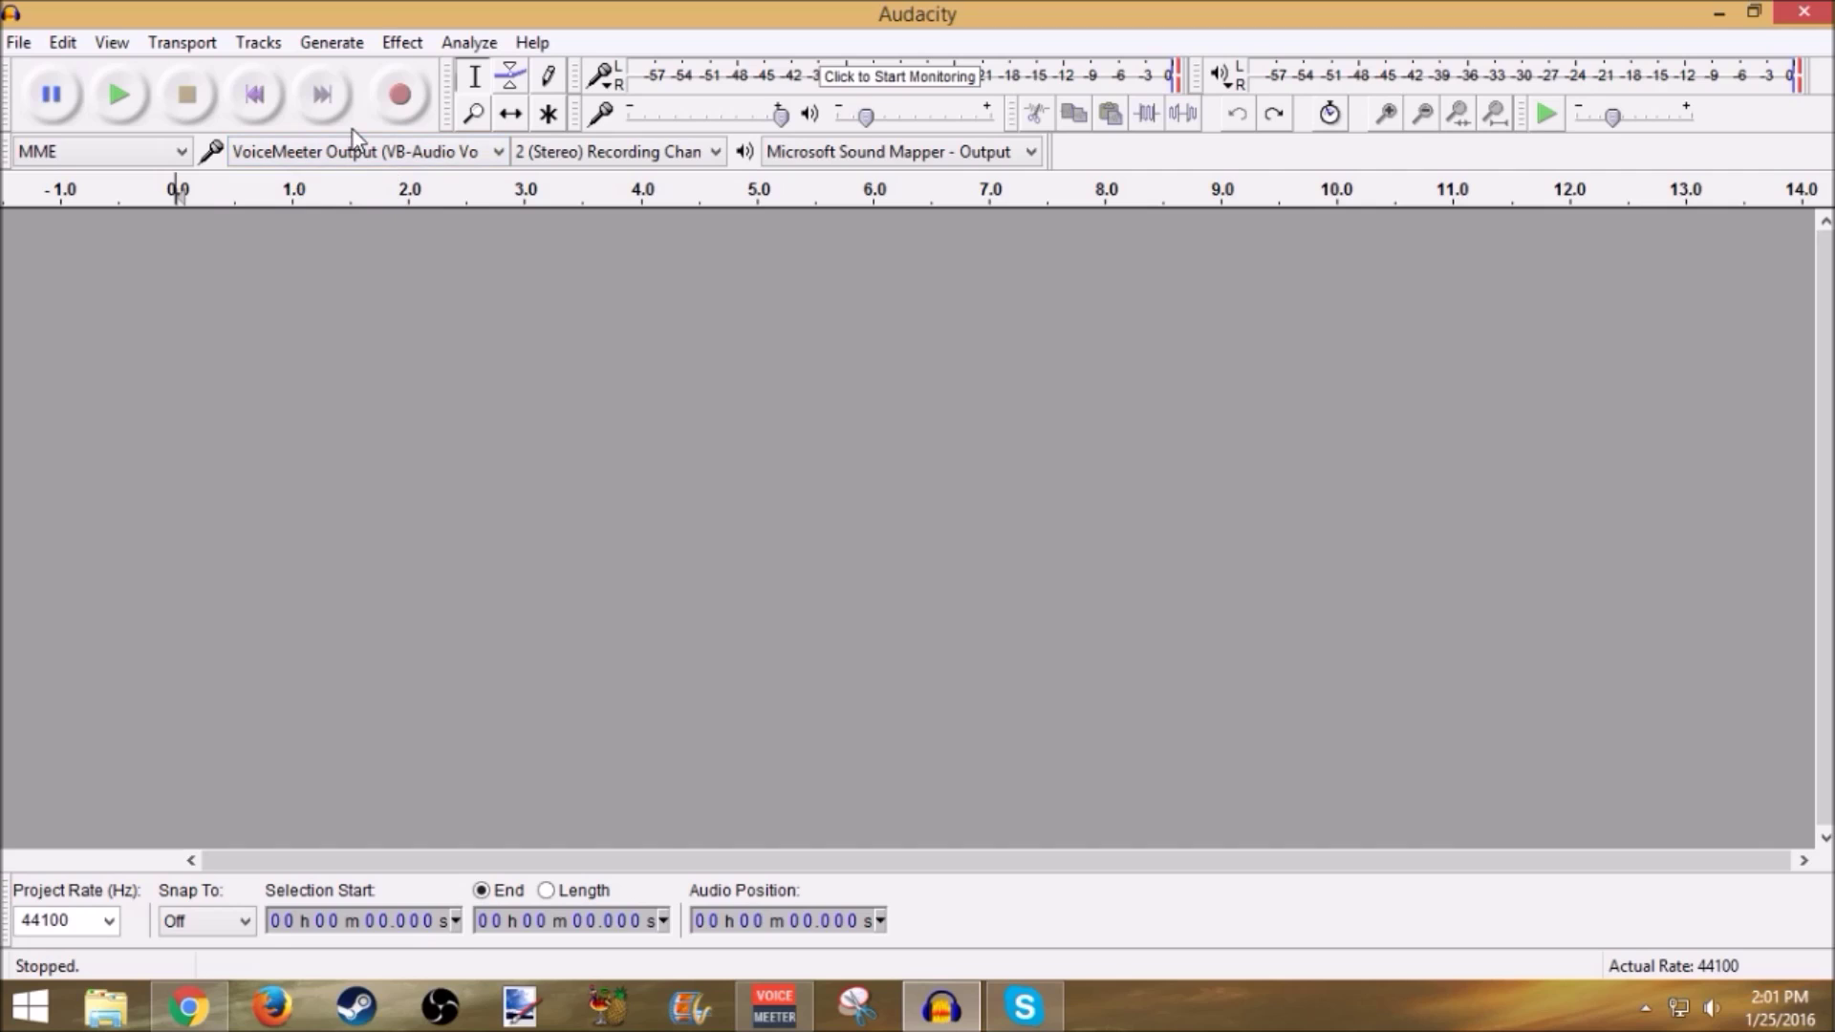
Record a ten-second voice test through VoiceMeeter and play it from just before the speech.
{"action": "left_click", "coordinate": [402, 98]}
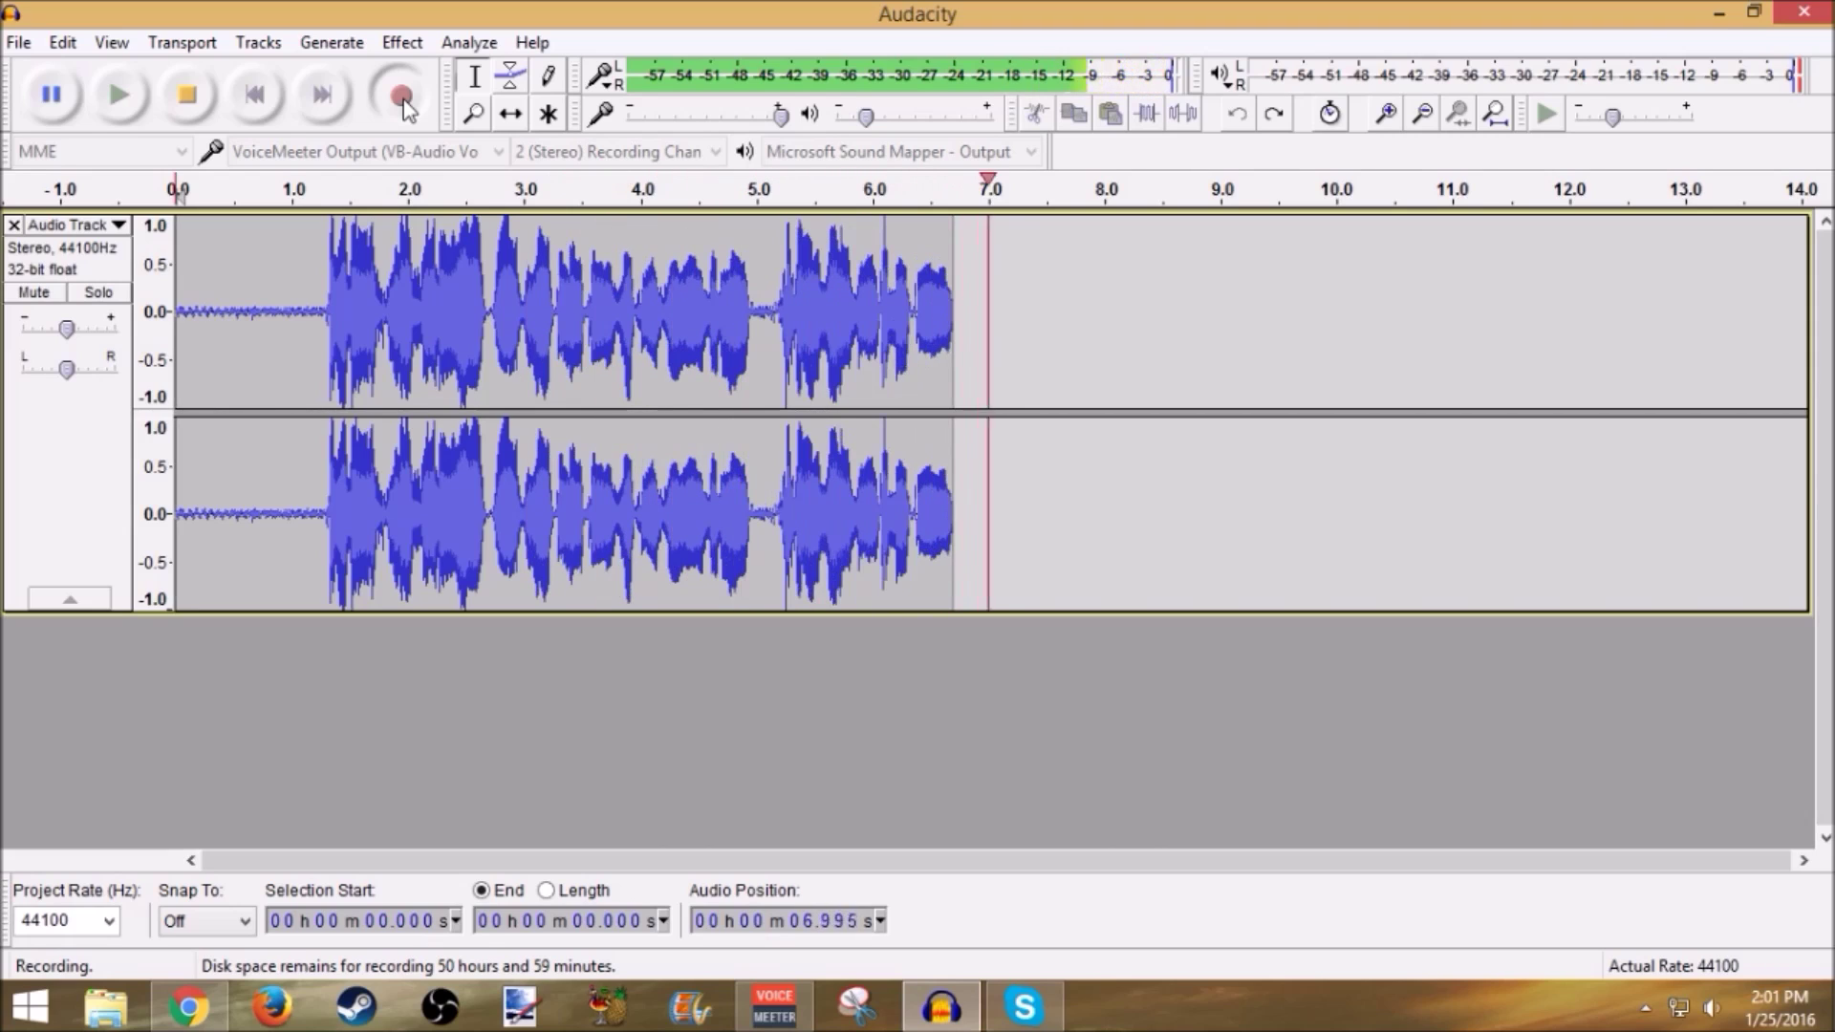
{"action": "left_click", "coordinate": [188, 96]}
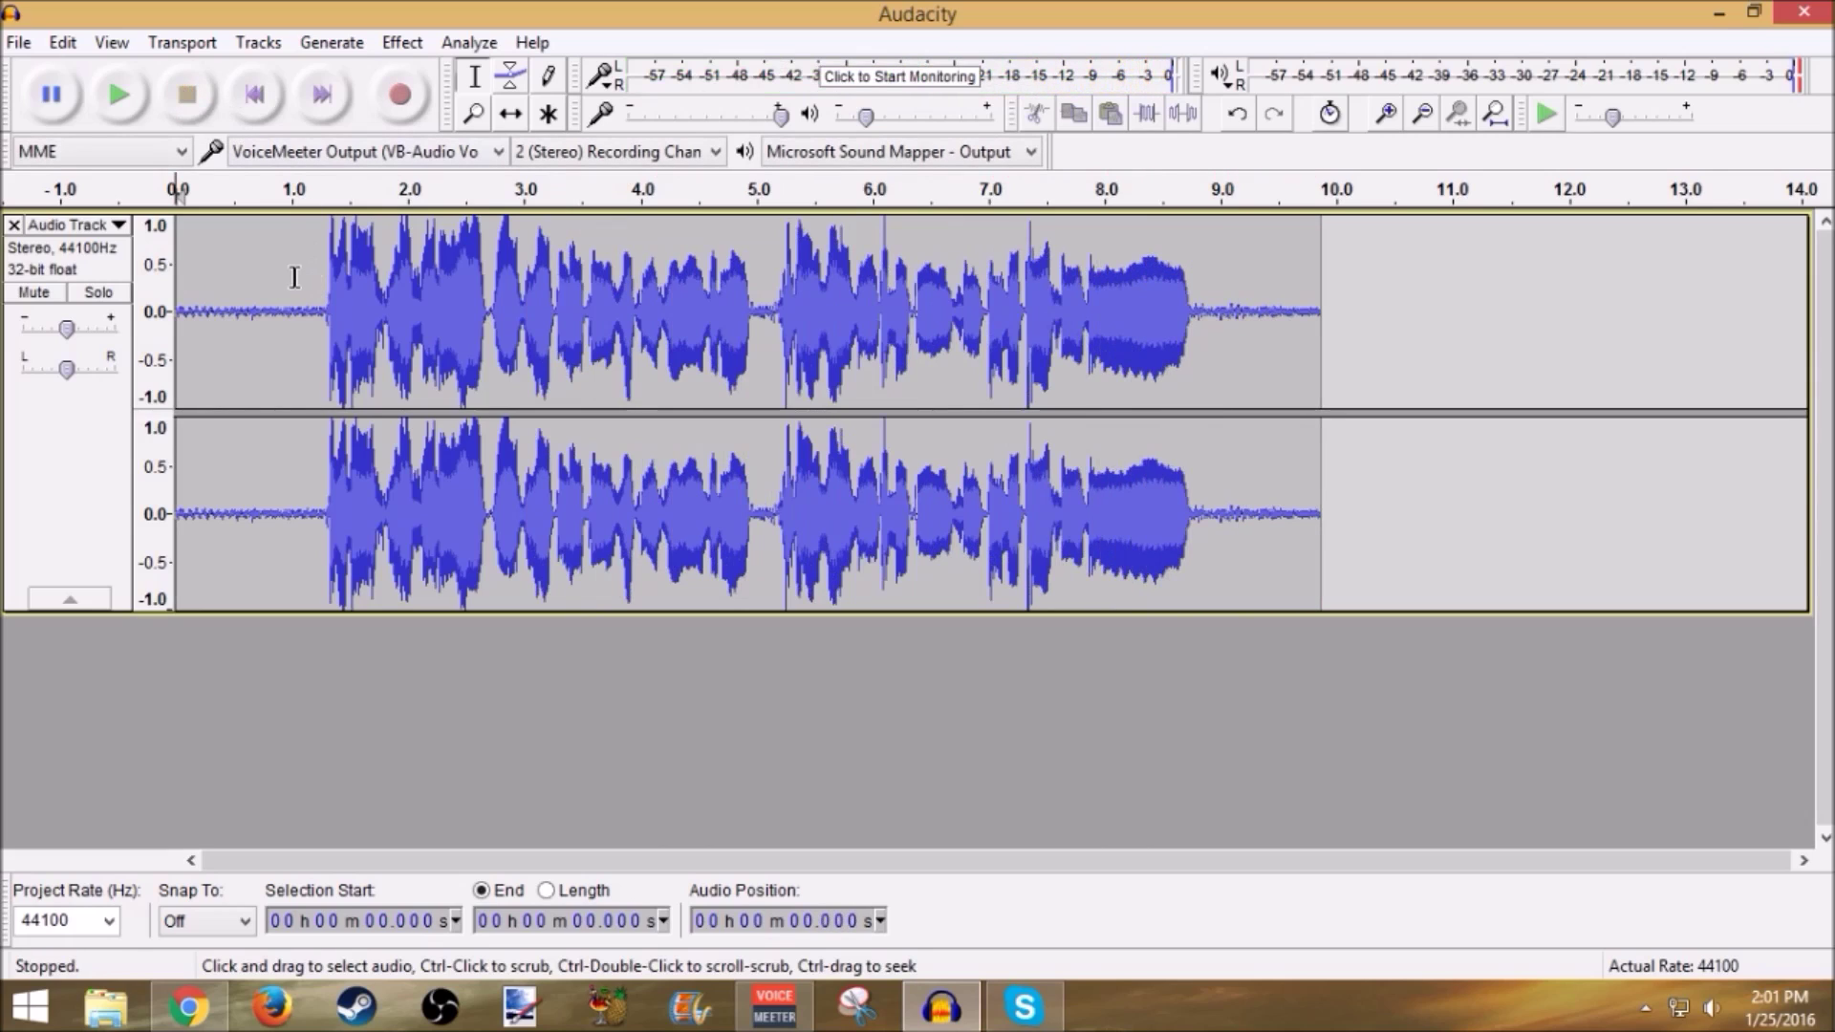
{"action": "left_click_drag", "start_coordinate": [315, 320], "coordinate": [191, 330]}
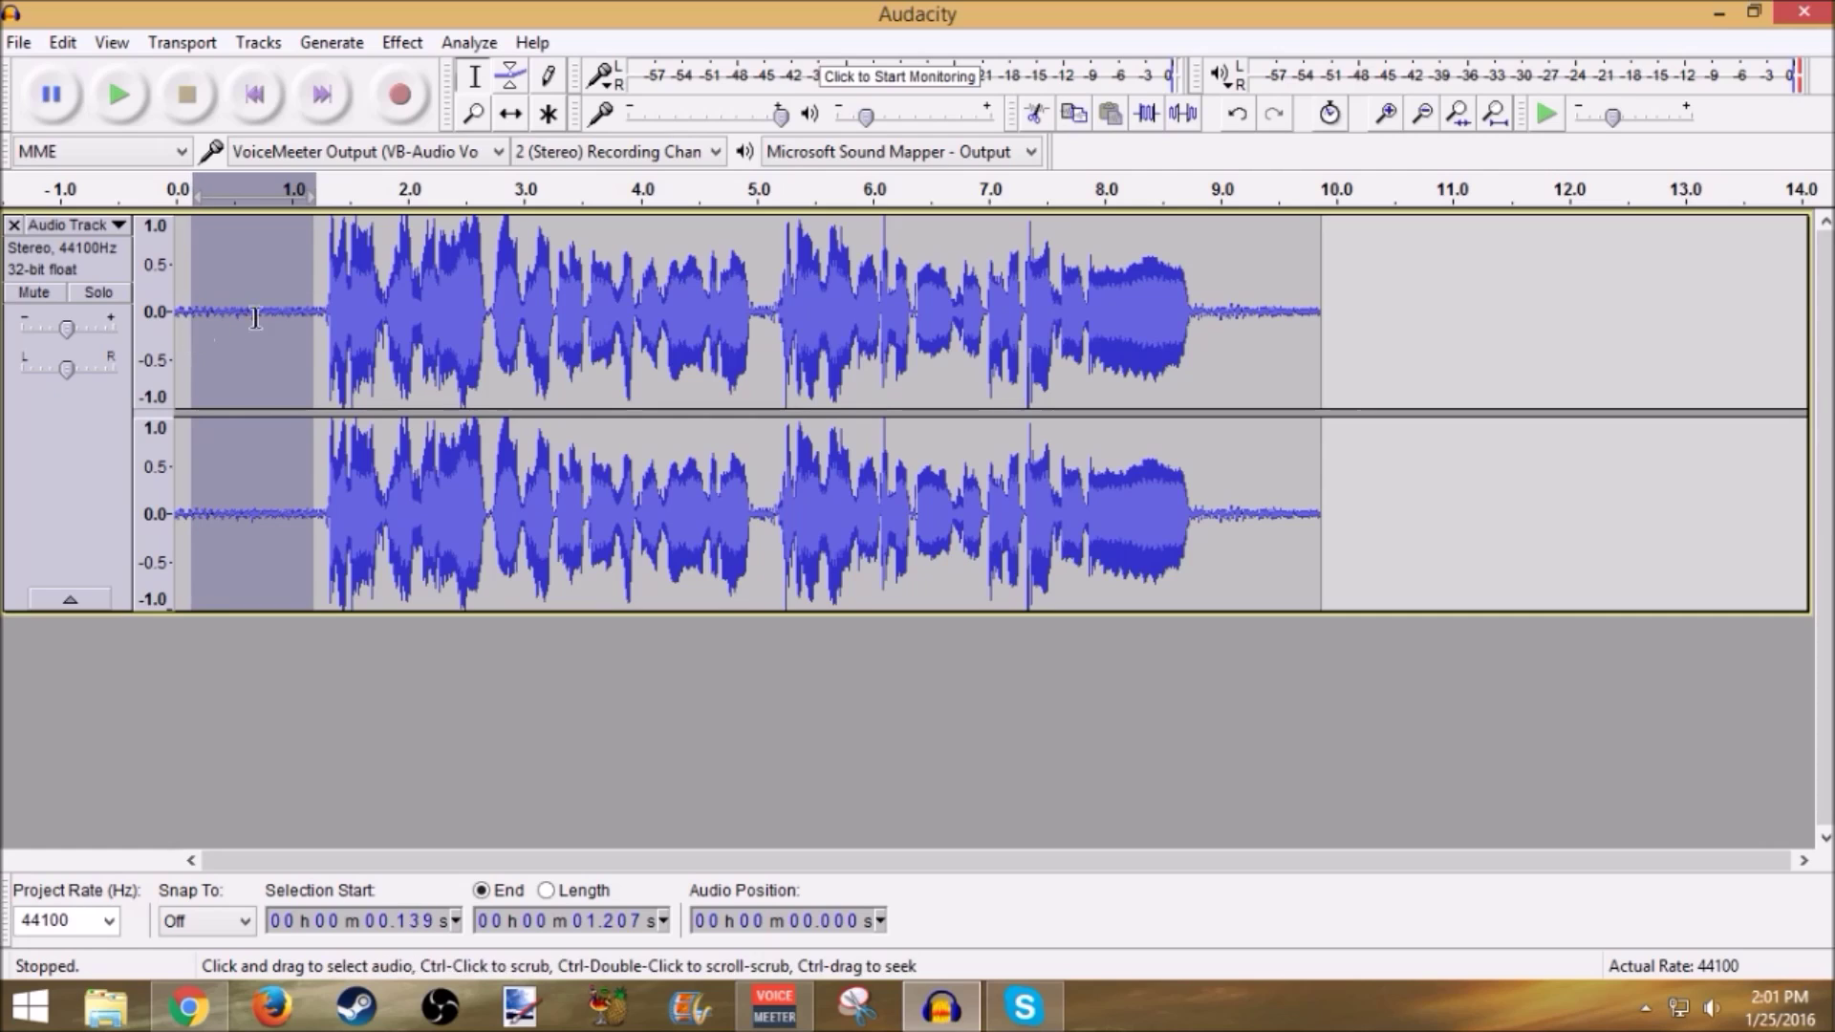
{"action": "left_click", "coordinate": [649, 327]}
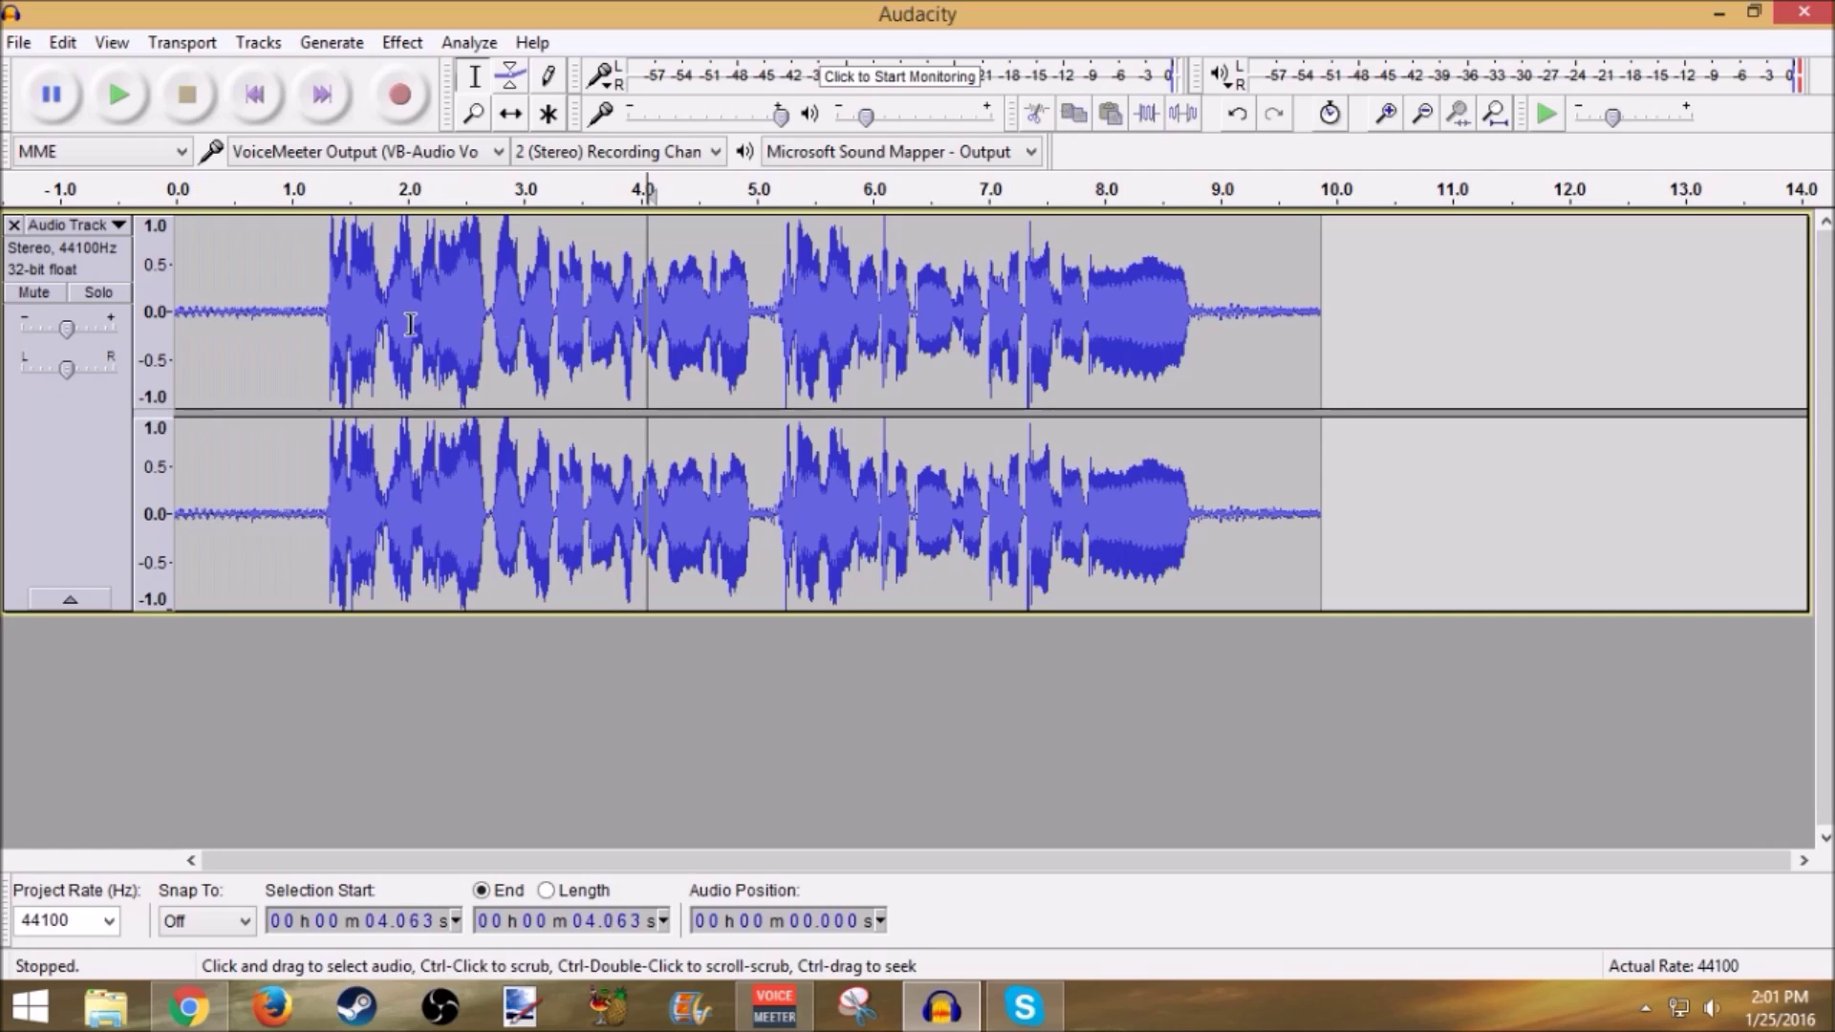
{"action": "left_click", "coordinate": [303, 315]}
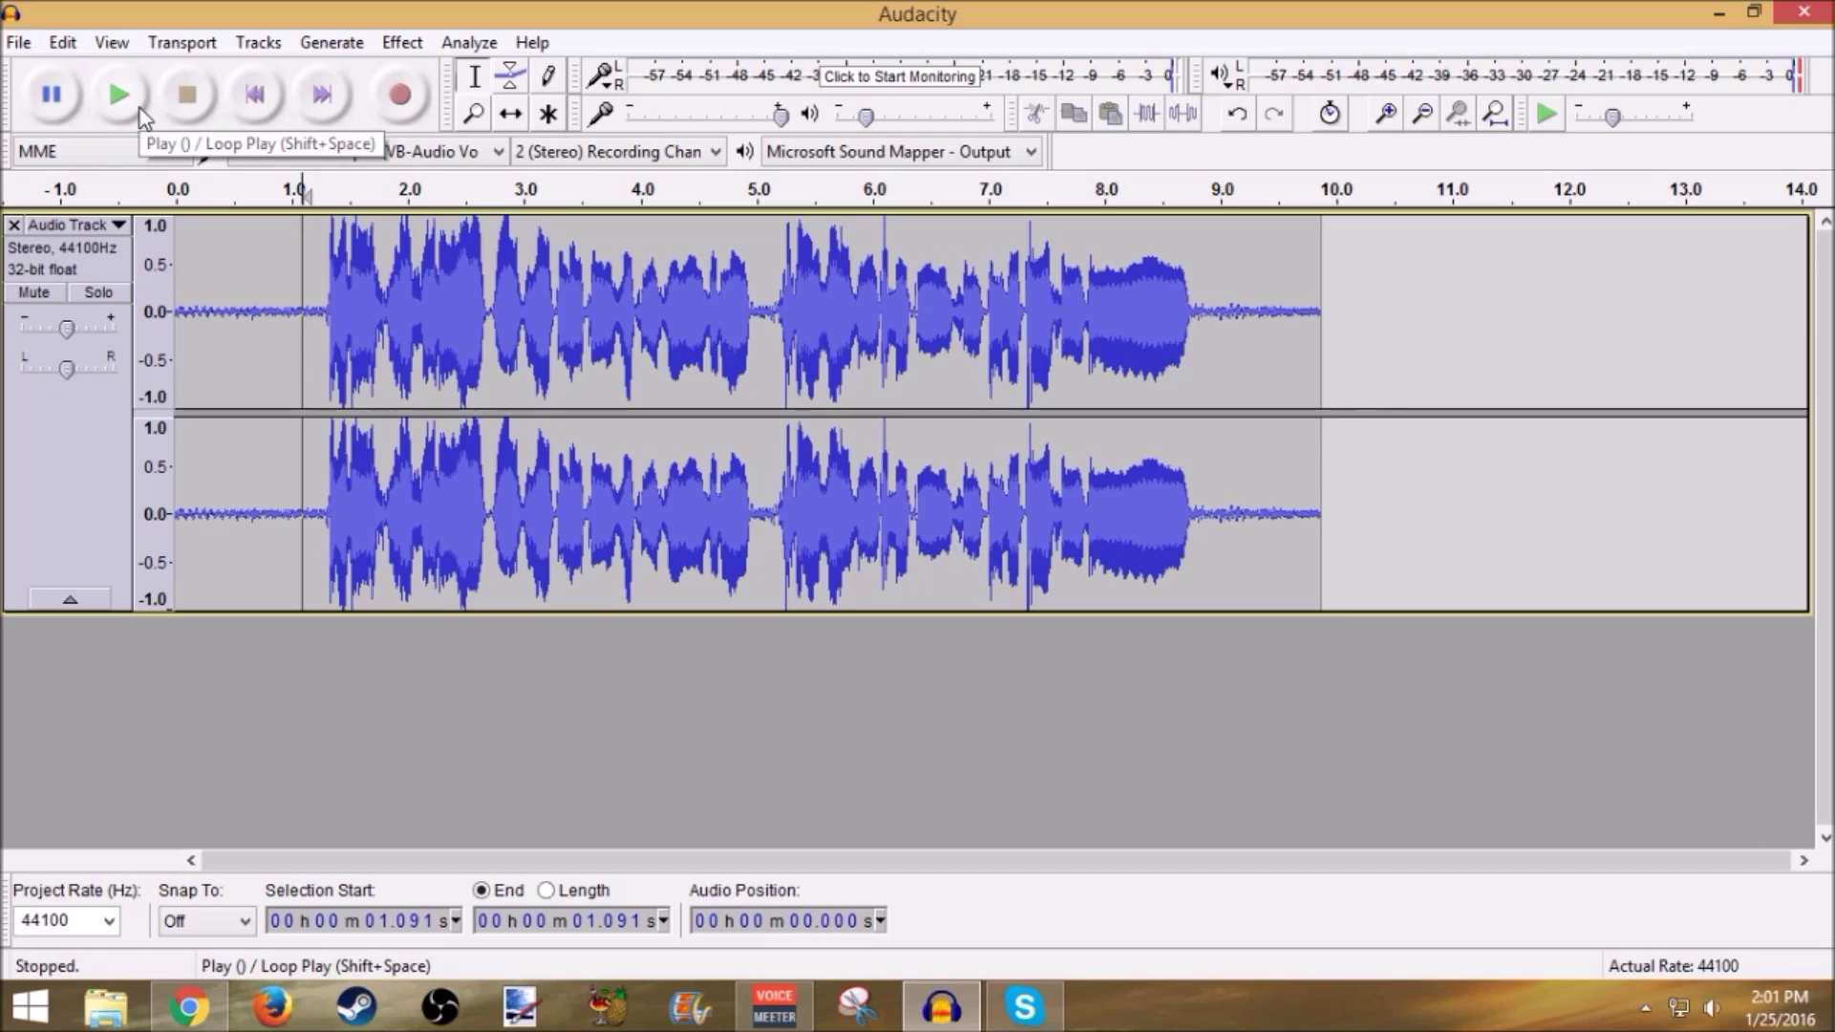
{"action": "left_click", "coordinate": [119, 94]}
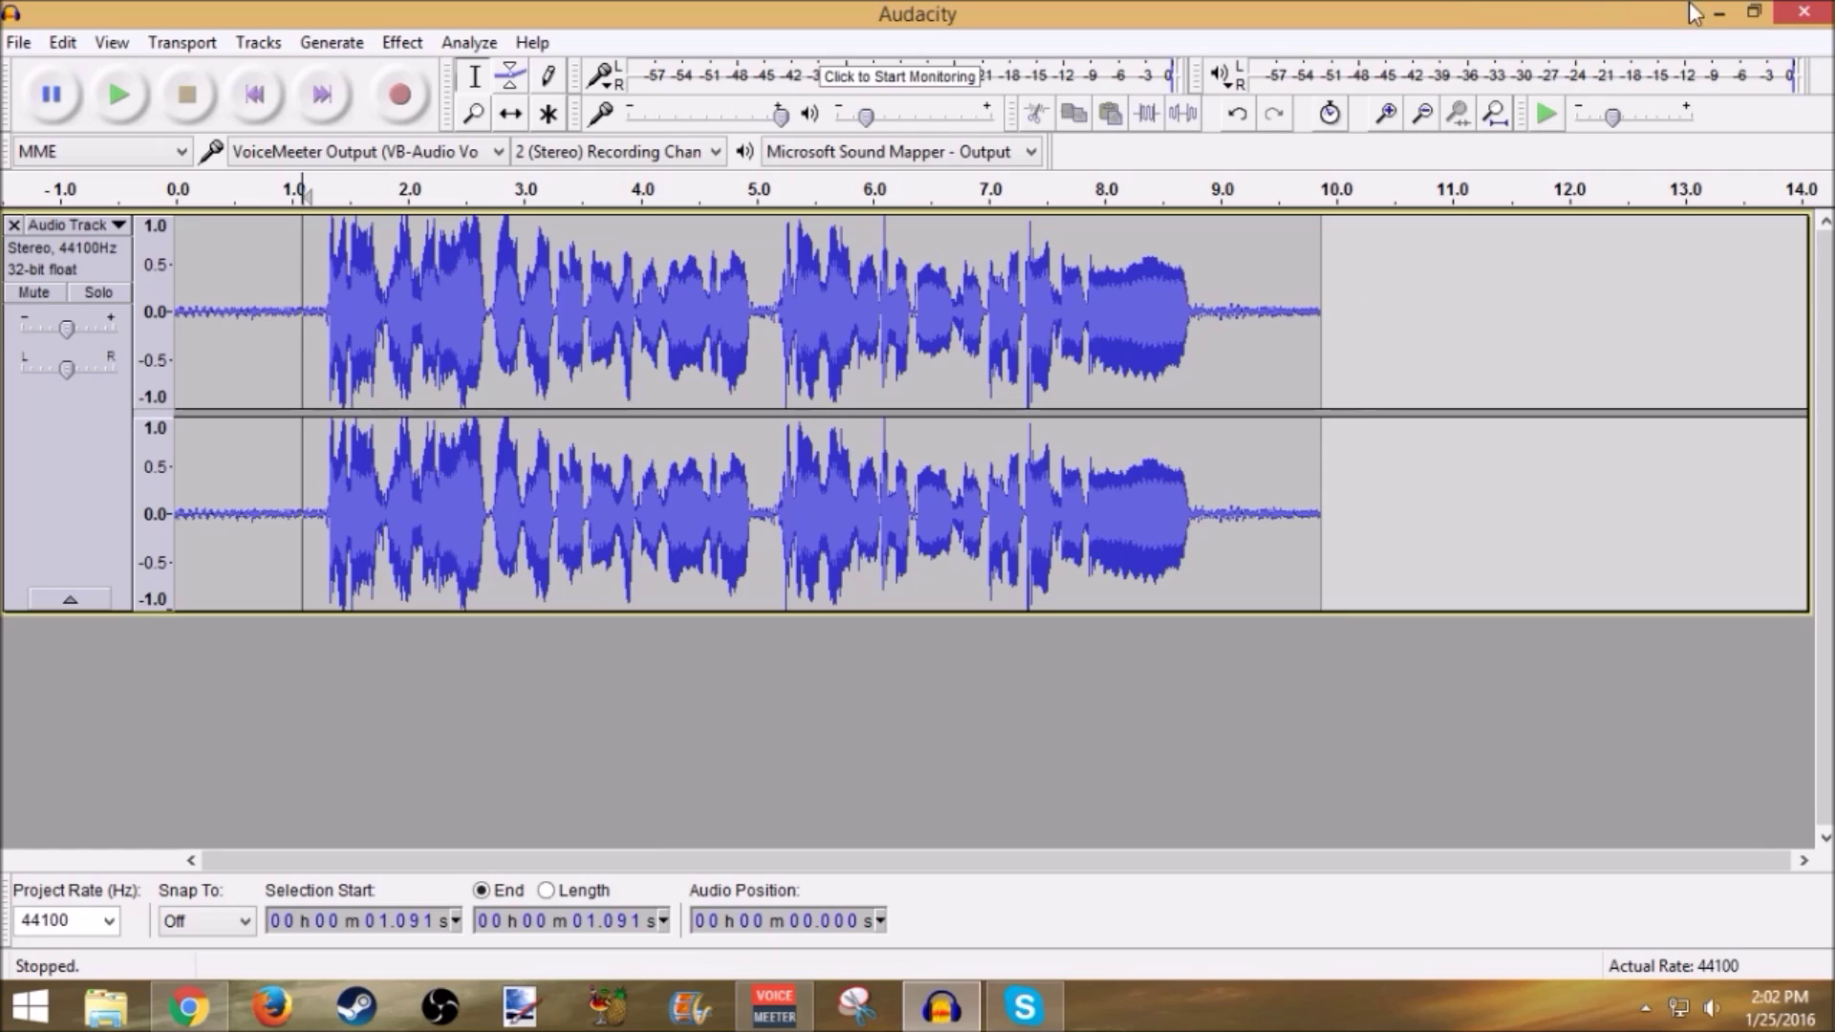
Minimize the Audacity window holding the VoiceMeeter take to reveal the desktop.
{"action": "left_click", "coordinate": [1719, 12]}
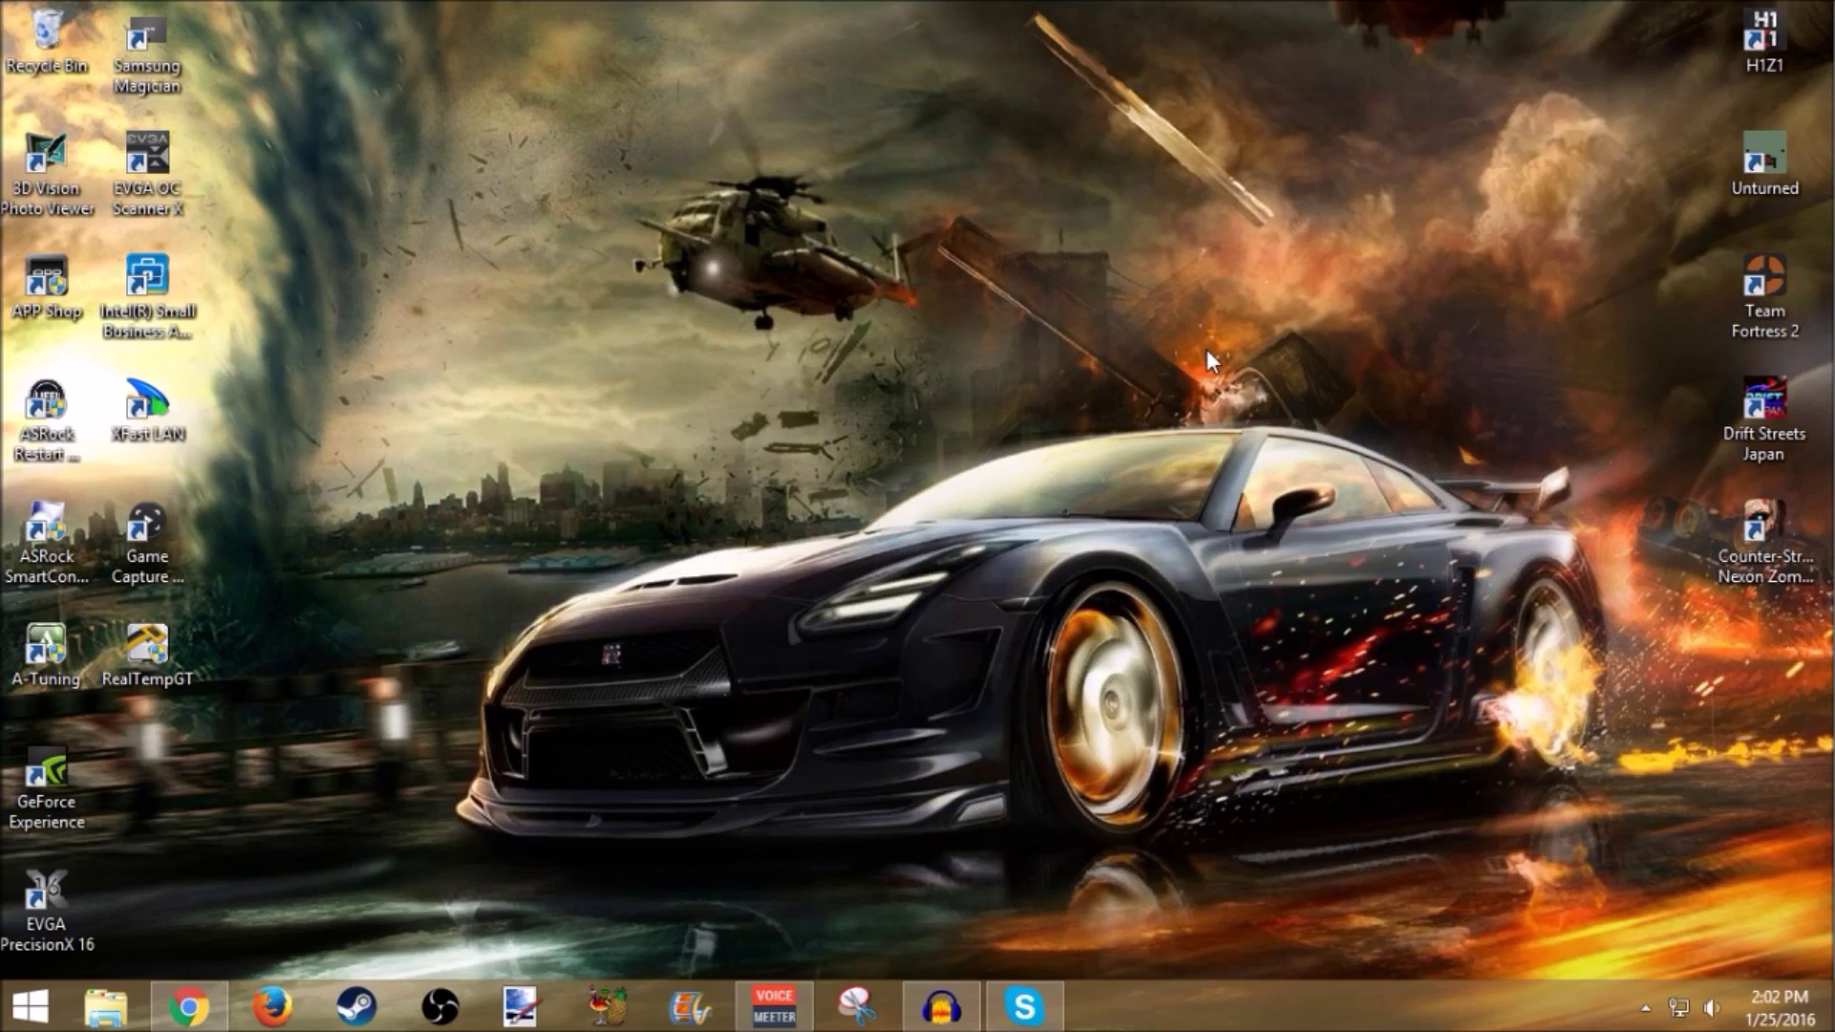